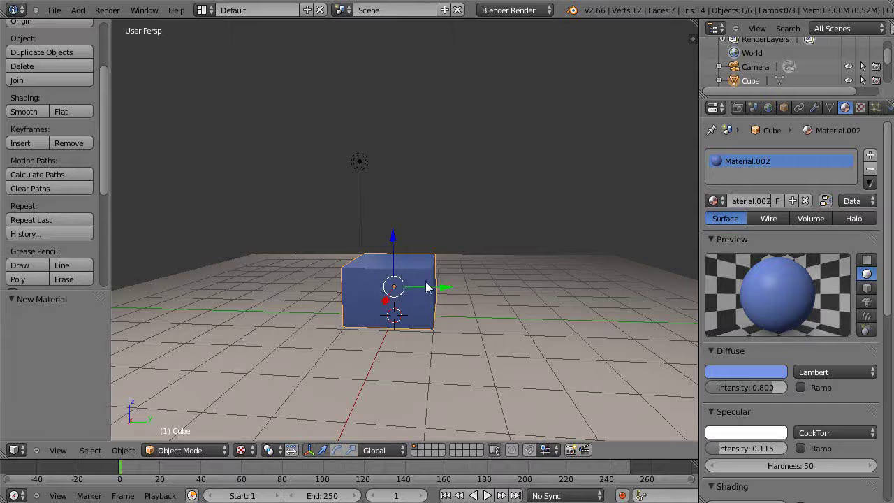
Step: Nudge the view slightly toward the blue Material.002 cube on the floor plane
{"action": "left_click_drag", "start_coordinate": [440, 292], "coordinate": [439, 297]}
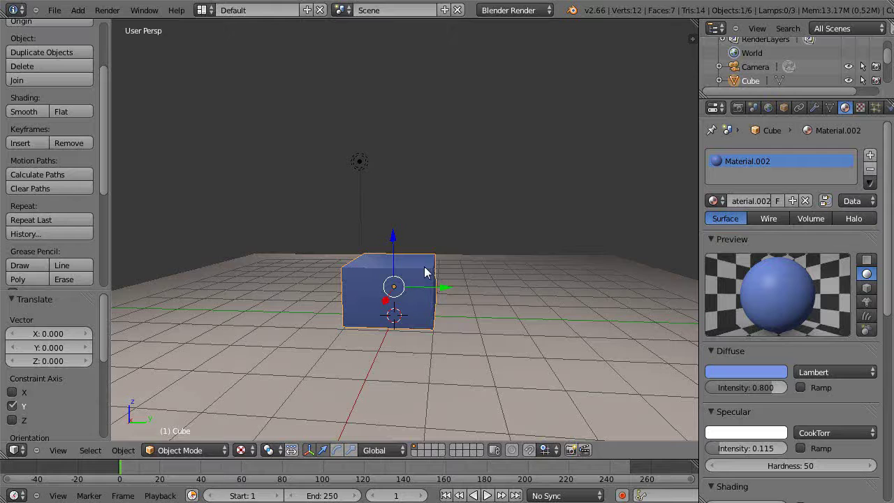
Step: Subdivide the cube's mesh twice for a 4×4 face grid per side (98 vertices, 96 faces)
{"action": "key", "text": "Tab"}
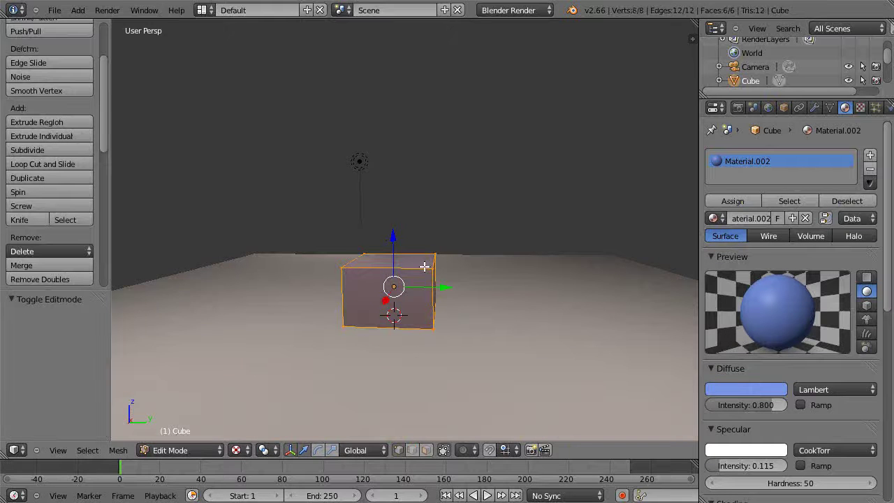
{"action": "key", "text": "w"}
{"action": "left_click", "coordinate": [403, 200]}
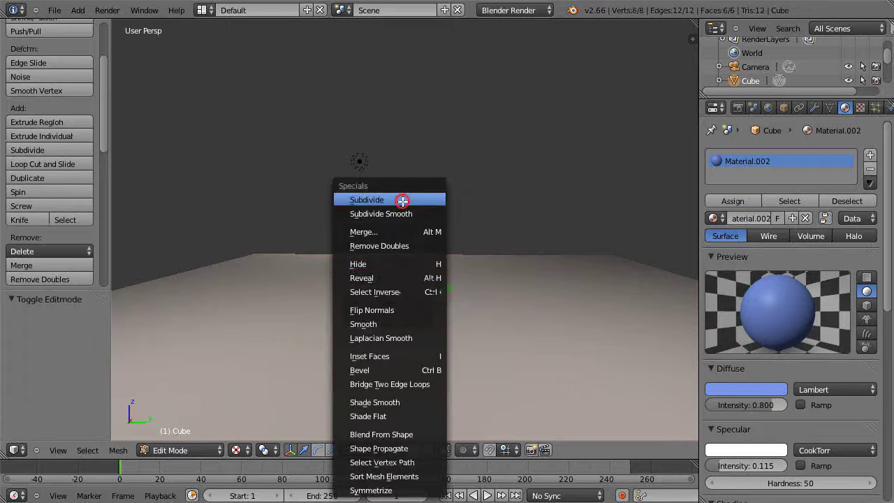
{"action": "key", "text": "w"}
{"action": "left_click", "coordinate": [403, 201]}
{"action": "middle_click_drag", "start_coordinate": [424, 288], "coordinate": [424, 279]}
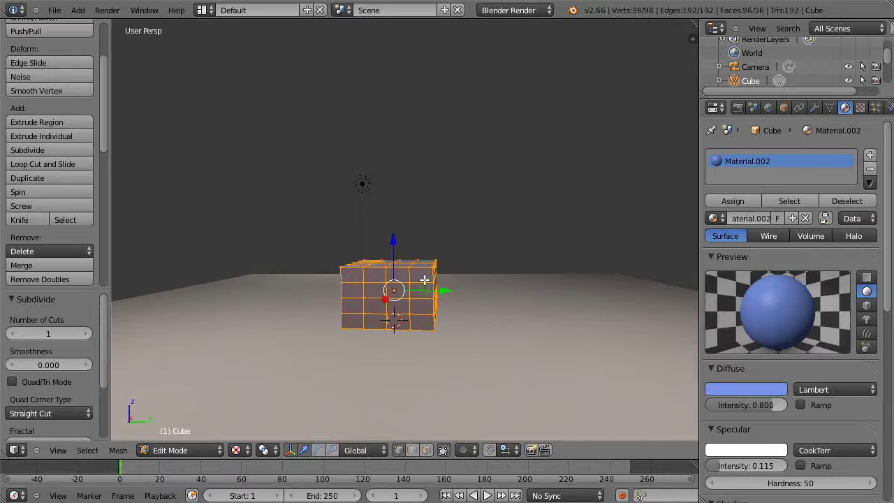
{"action": "key", "text": "Tab"}
{"action": "scroll", "coordinate": [421, 307], "scroll_direction": "up", "scroll_amount": 2}
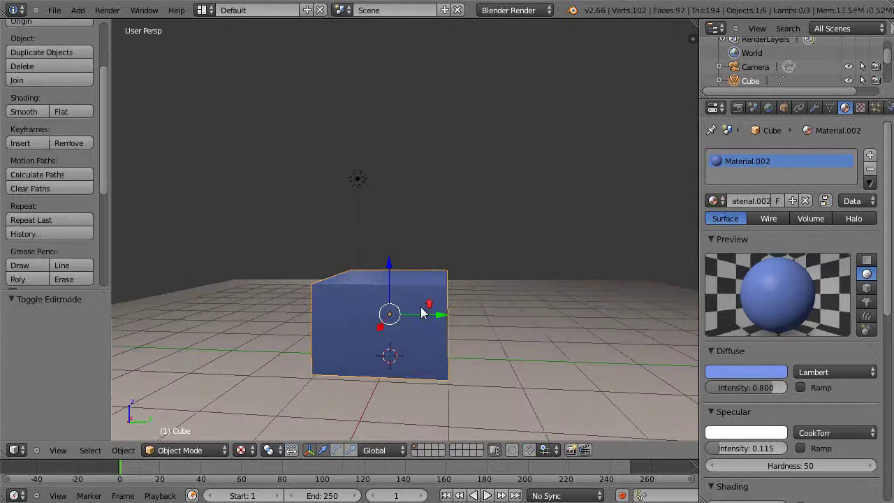
{"action": "key", "text": "Tab"}
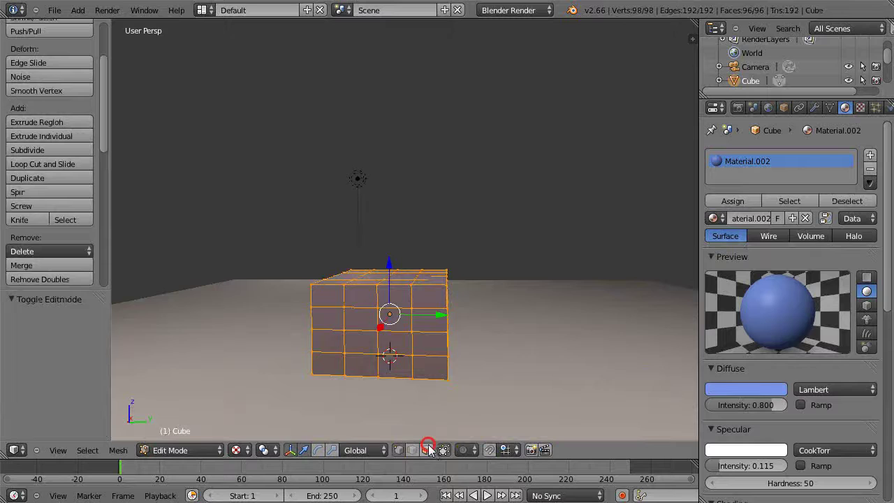
Step: Select the middle row of the cube's front faces and separate them into their own object
{"action": "key", "text": "a"}
{"action": "right_click", "coordinate": [364, 320]}
{"action": "right_click", "coordinate": [393, 321]}
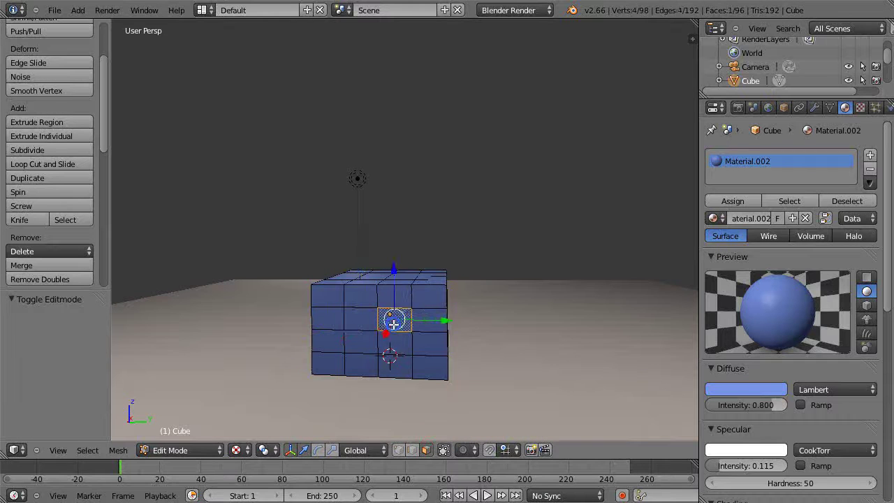
{"action": "right_click", "coordinate": [326, 322], "text": "shift"}
{"action": "right_click", "coordinate": [360, 324], "text": "shift"}
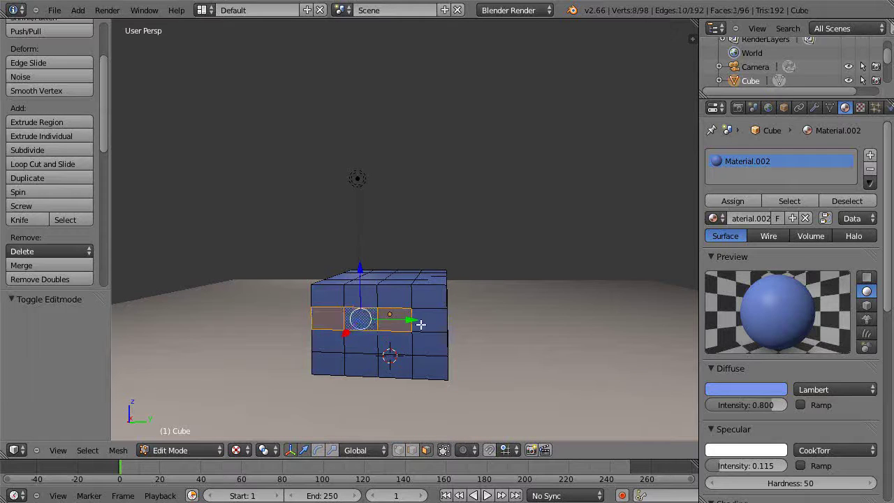
{"action": "right_click", "coordinate": [423, 322], "text": "shift"}
{"action": "middle_click_drag", "start_coordinate": [434, 342], "coordinate": [377, 317]}
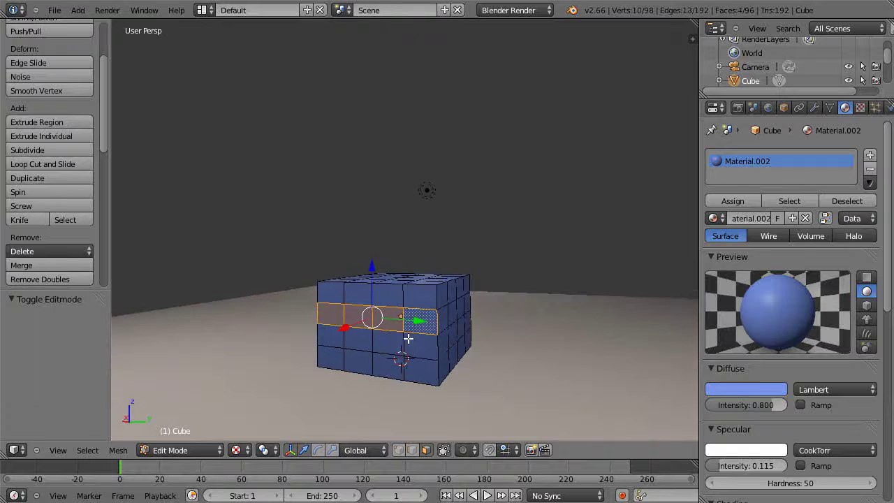
{"action": "key", "text": "p"}
{"action": "left_click", "coordinate": [347, 306]}
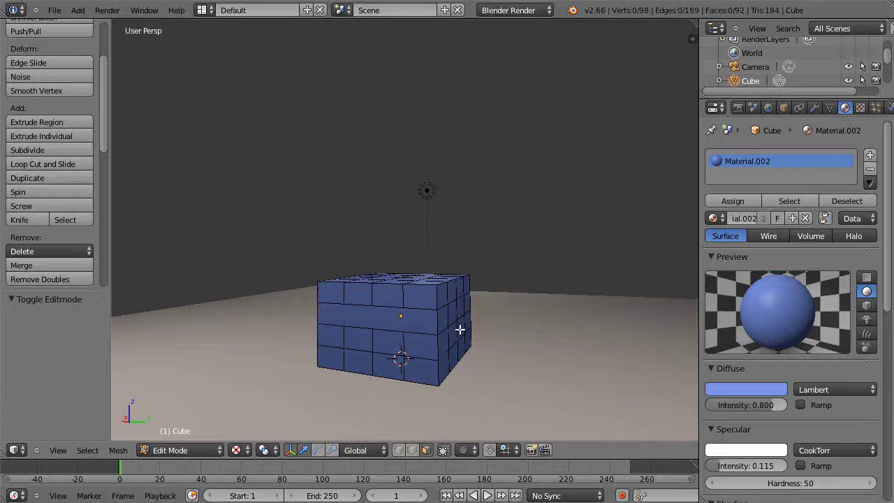
Step: Move the separated strip Cube.001 to layer 2, leaving an opening in the cube's front
{"action": "middle_click_drag", "start_coordinate": [456, 334], "coordinate": [387, 323]}
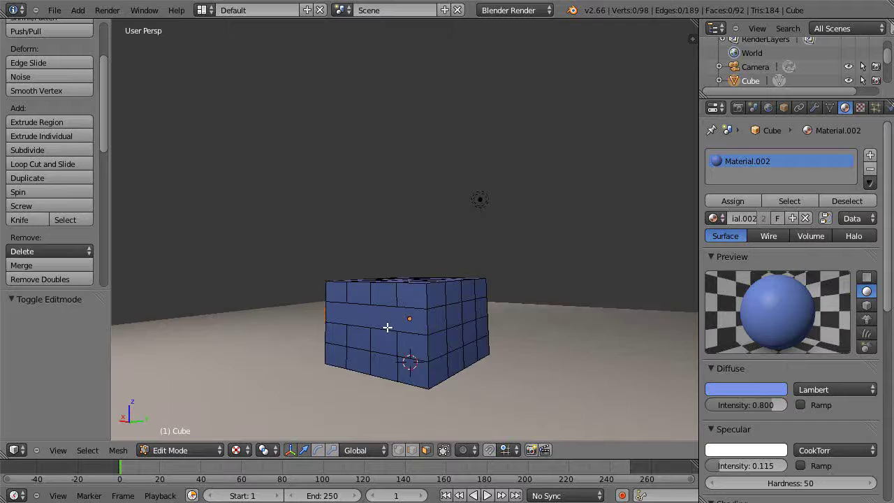
{"action": "scroll", "coordinate": [386, 327], "scroll_direction": "up", "scroll_amount": 2}
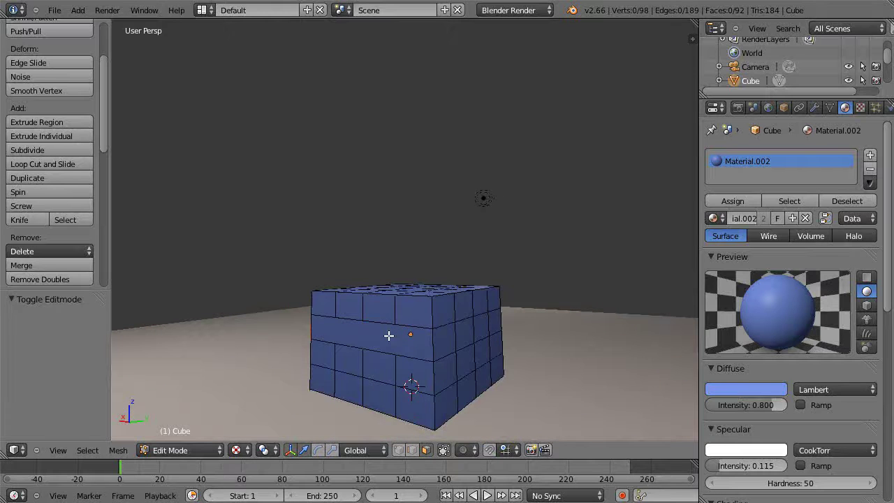
{"action": "right_click", "coordinate": [389, 335]}
{"action": "key", "text": "Tab"}
{"action": "right_click", "coordinate": [391, 340]}
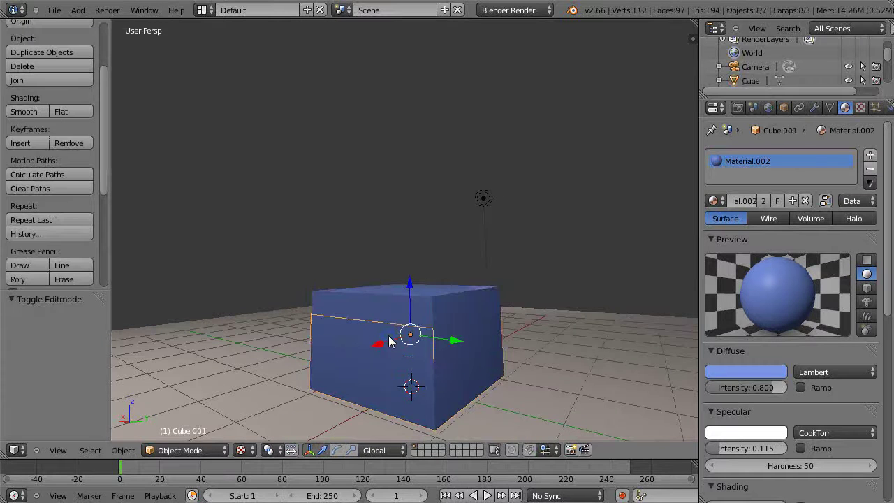
{"action": "key", "text": "m"}
{"action": "key", "text": "2"}
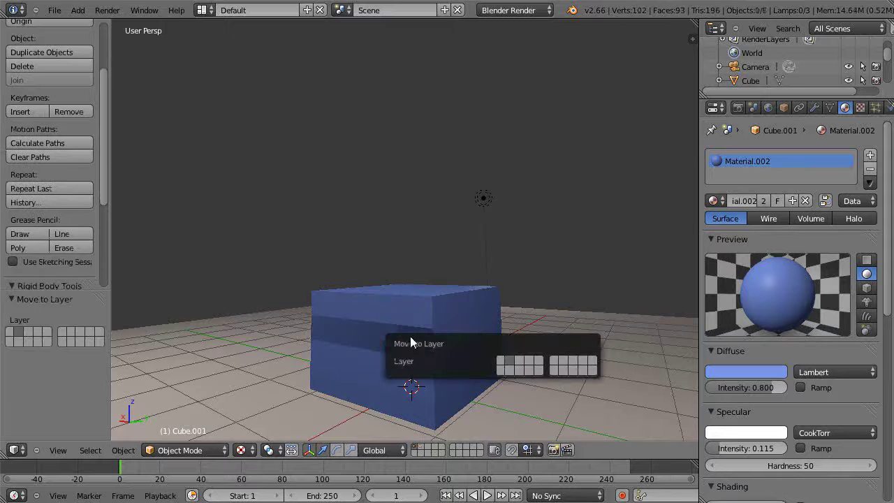
{"action": "middle_click_drag", "start_coordinate": [426, 349], "coordinate": [434, 374]}
{"action": "scroll", "coordinate": [447, 343], "scroll_direction": "down", "scroll_amount": 4}
{"action": "scroll", "coordinate": [444, 353], "scroll_direction": "up", "scroll_amount": 4}
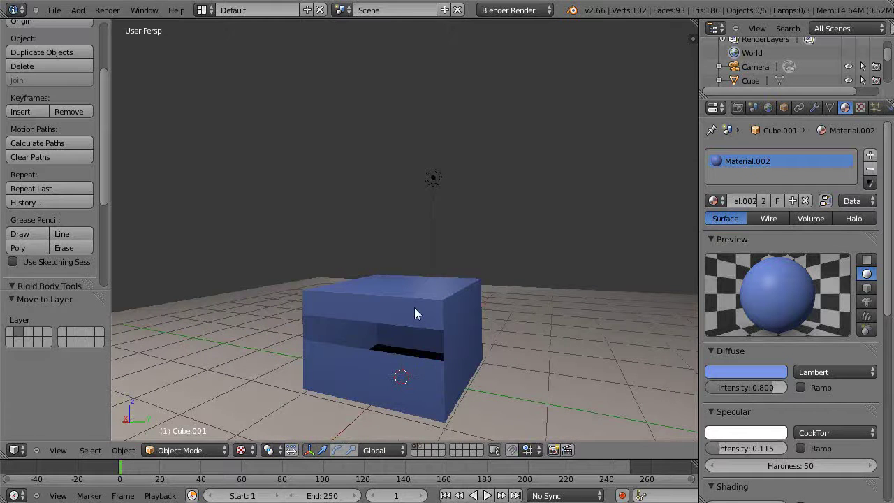
Step: Add a point lamp and move it along Y (-1.833) and Z into the cube's front opening
{"action": "key", "text": "shift+a"}
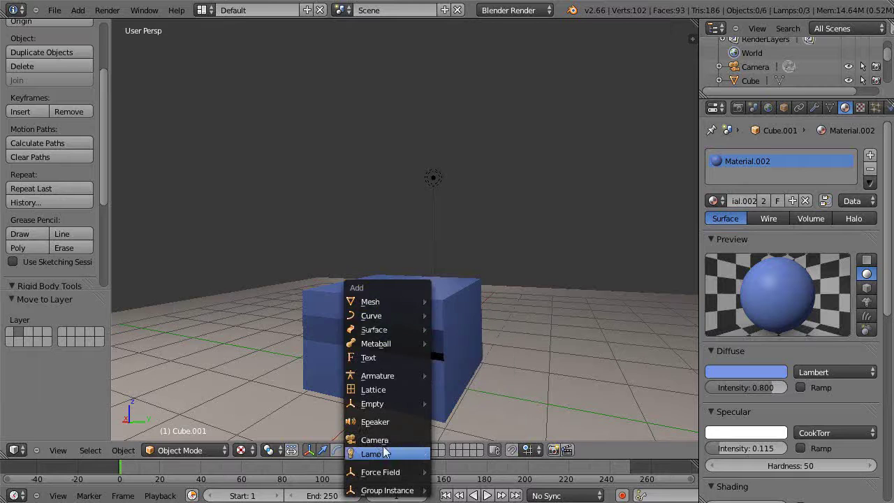
{"action": "mouse_move", "coordinate": [384, 454]}
{"action": "left_click", "coordinate": [457, 393]}
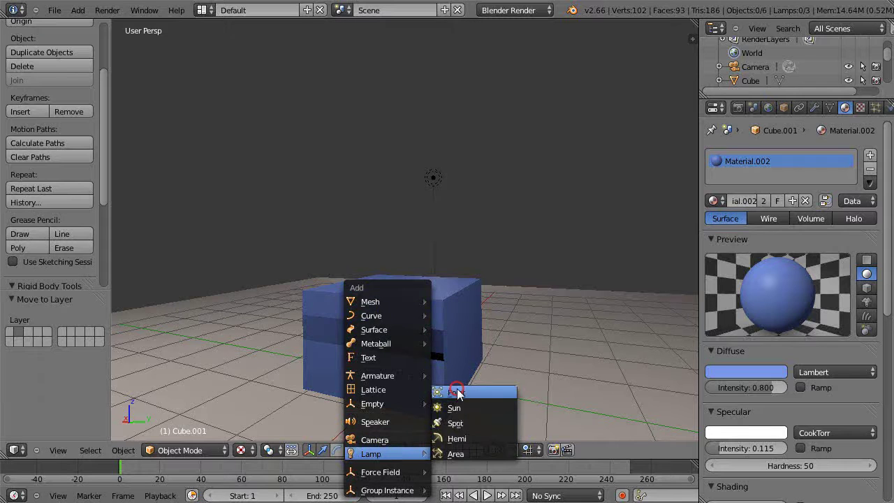
{"action": "left_click_drag", "start_coordinate": [448, 393], "coordinate": [539, 371]}
{"action": "left_click_drag", "start_coordinate": [488, 340], "coordinate": [495, 303]}
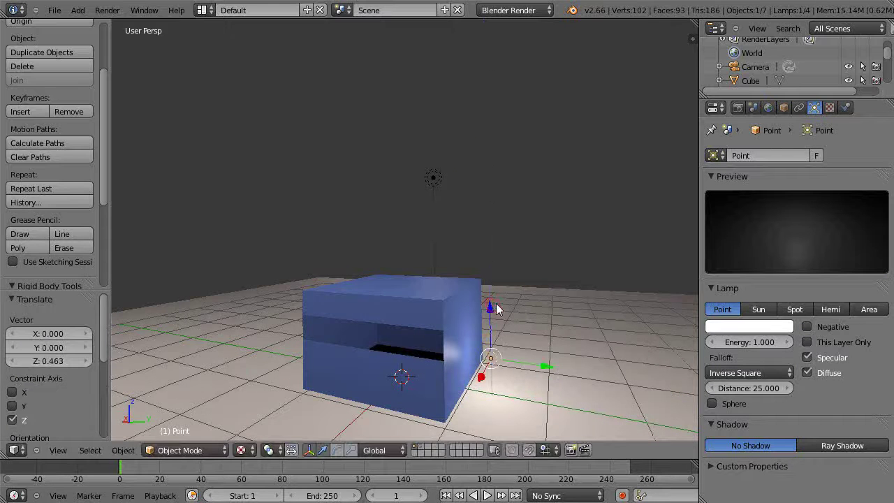
{"action": "left_click_drag", "start_coordinate": [545, 368], "coordinate": [546, 368]}
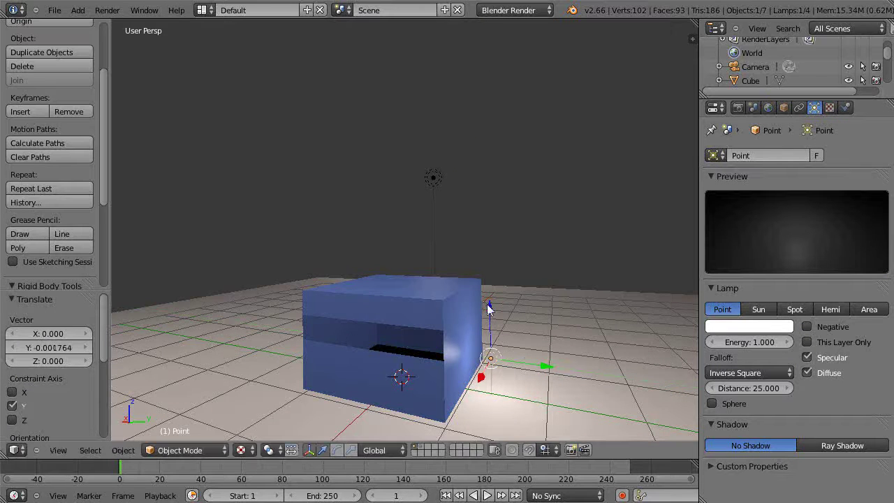
{"action": "left_click_drag", "start_coordinate": [486, 304], "coordinate": [490, 295]}
{"action": "left_click_drag", "start_coordinate": [548, 359], "coordinate": [447, 343]}
{"action": "middle_click_drag", "start_coordinate": [448, 354], "coordinate": [460, 337]}
{"action": "scroll", "coordinate": [460, 337], "scroll_direction": "up", "scroll_amount": 3}
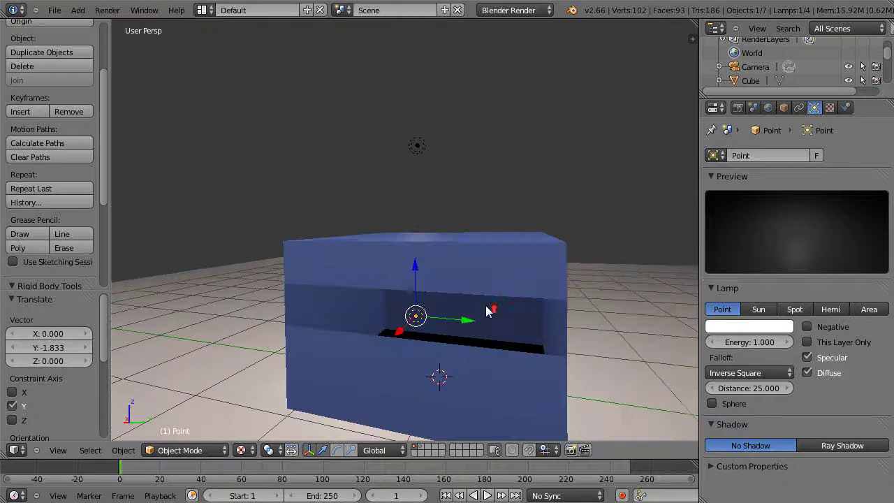
{"action": "scroll", "coordinate": [473, 372], "scroll_direction": "down", "scroll_amount": 2}
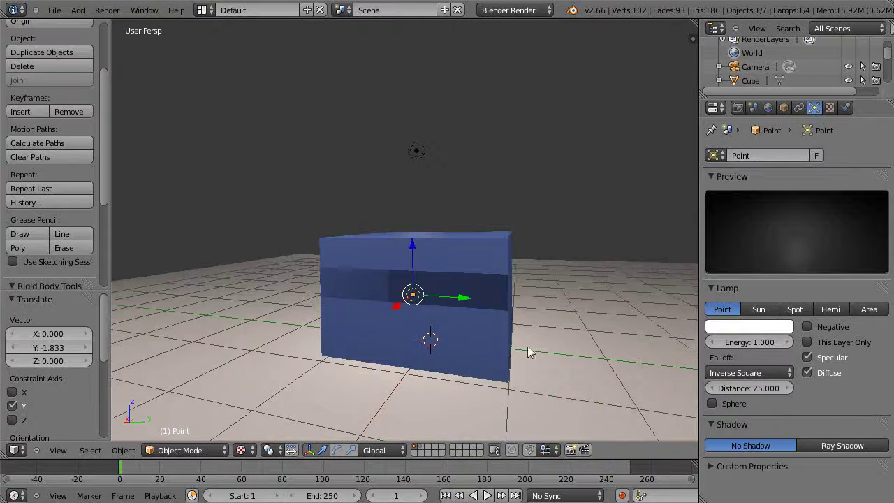
{"action": "middle_click_drag", "start_coordinate": [529, 329], "coordinate": [472, 296]}
Step: Edit the cube's mesh with nothing selected and turn on face normal display in the sidebar
{"action": "right_click", "coordinate": [457, 255]}
{"action": "key", "text": "Tab"}
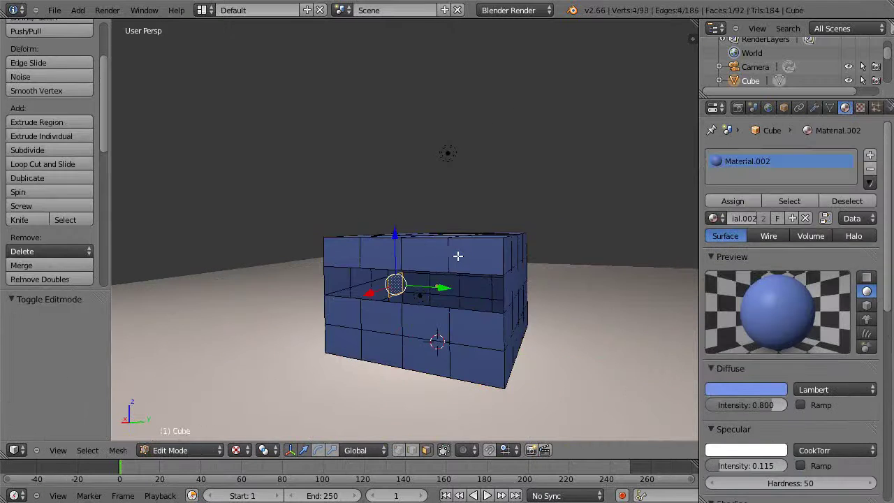
{"action": "key", "text": "a"}
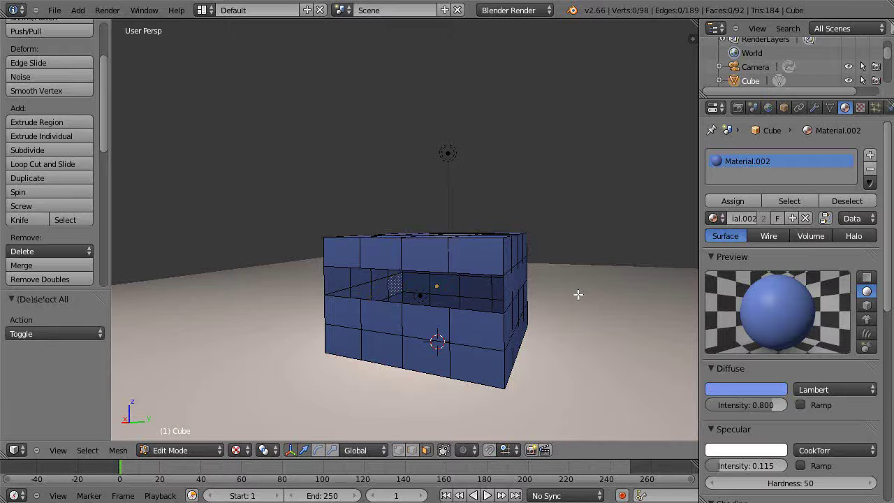
{"action": "key", "text": "n"}
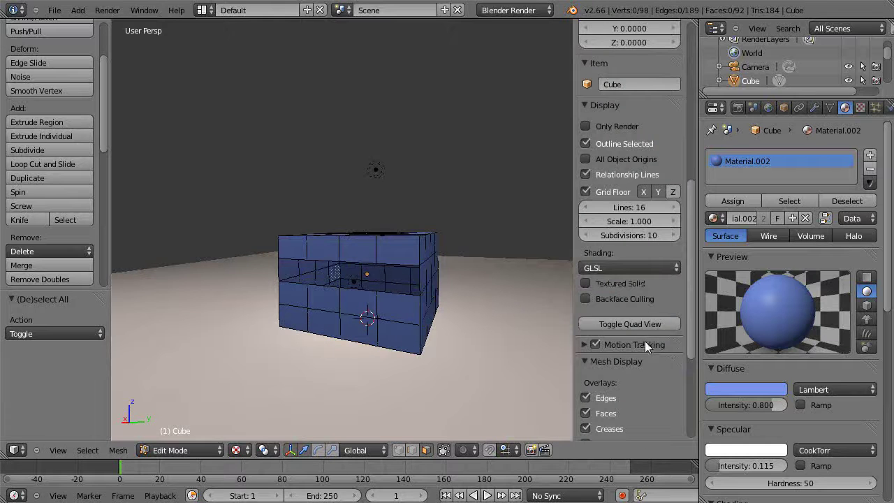
{"action": "scroll", "coordinate": [627, 281], "scroll_direction": "down", "scroll_amount": 6}
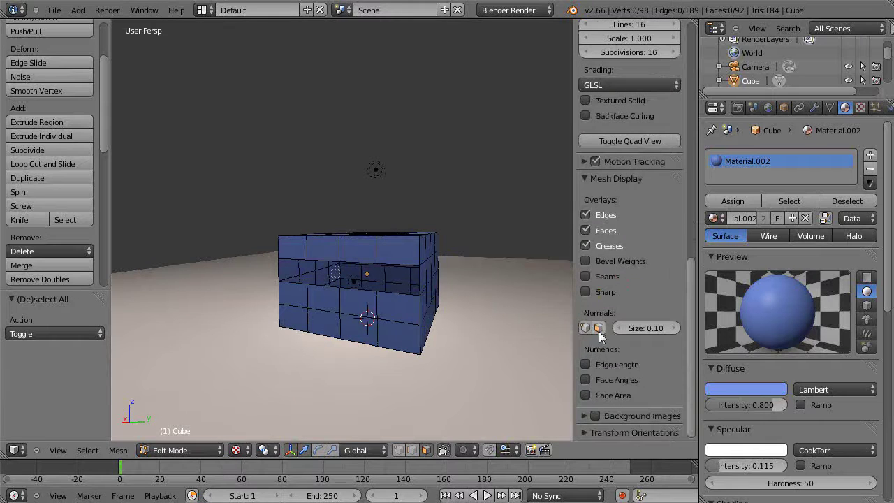
{"action": "left_click", "coordinate": [598, 329]}
Step: Inspect the cube's face normals up close, then return to object mode
{"action": "middle_click_drag", "start_coordinate": [481, 331], "coordinate": [469, 321]}
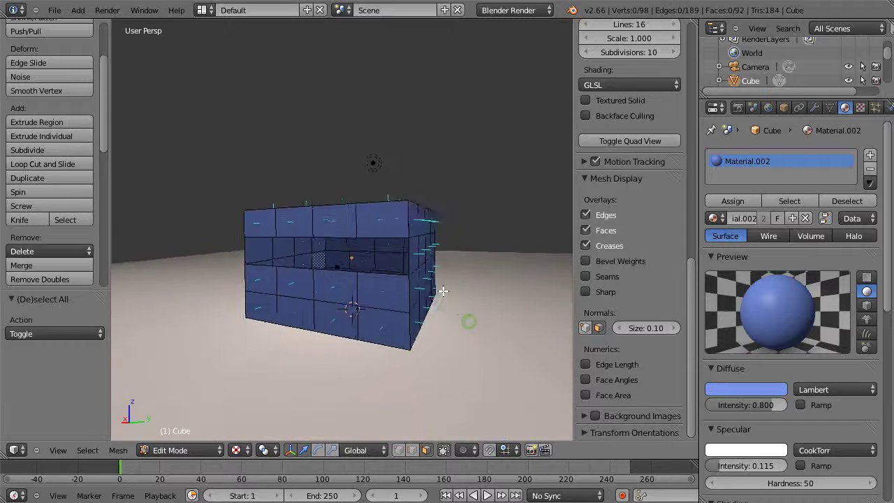
{"action": "middle_click_drag", "start_coordinate": [443, 290], "coordinate": [479, 287]}
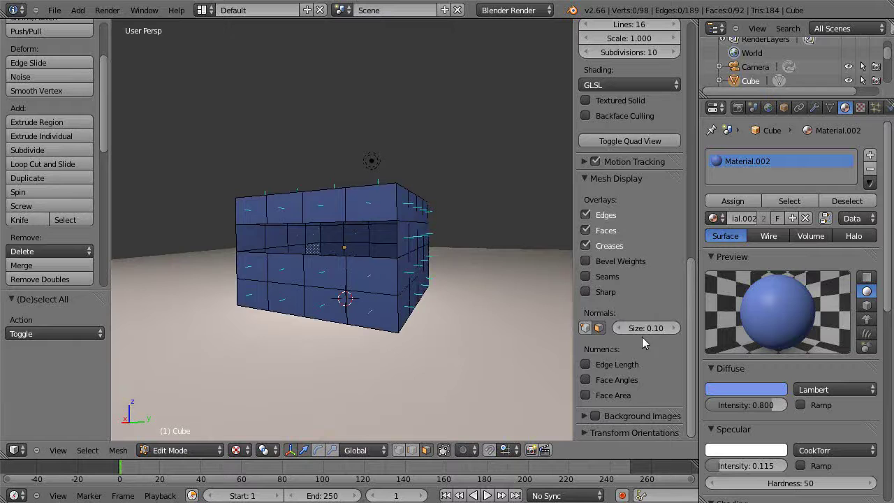
{"action": "mouse_move", "coordinate": [643, 331]}
{"action": "left_mouse_down"}
{"action": "mouse_move", "coordinate": [656, 329]}
{"action": "mouse_move", "coordinate": [644, 330]}
{"action": "left_mouse_up"}
{"action": "middle_click_drag", "start_coordinate": [391, 279], "coordinate": [463, 273]}
{"action": "scroll", "coordinate": [354, 279], "scroll_direction": "up", "scroll_amount": 3}
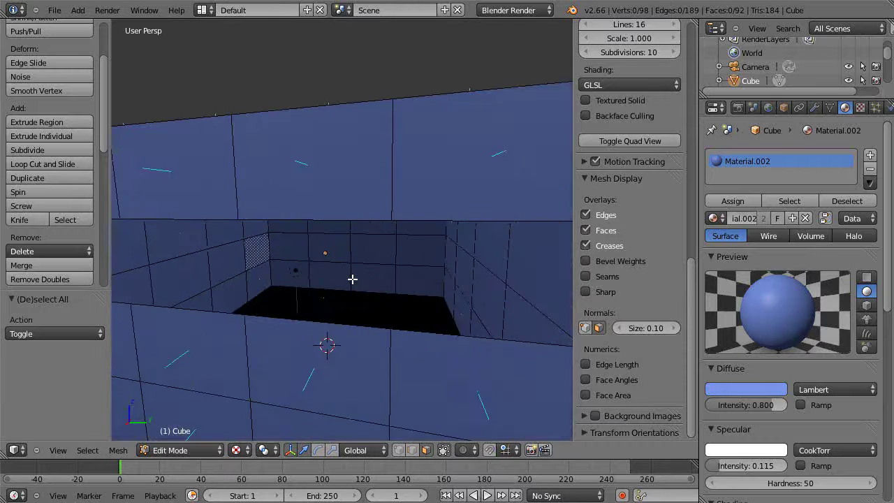
{"action": "scroll", "coordinate": [353, 279], "scroll_direction": "down", "scroll_amount": 3}
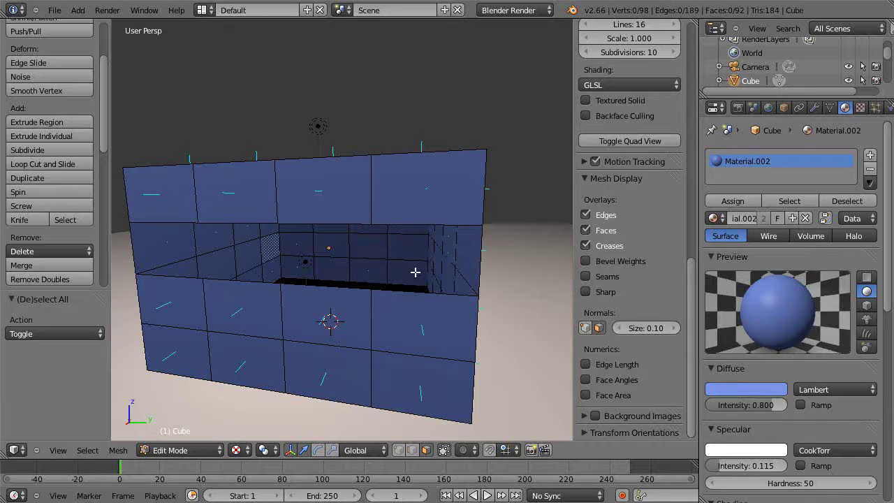
{"action": "scroll", "coordinate": [337, 269], "scroll_direction": "down", "scroll_amount": 2}
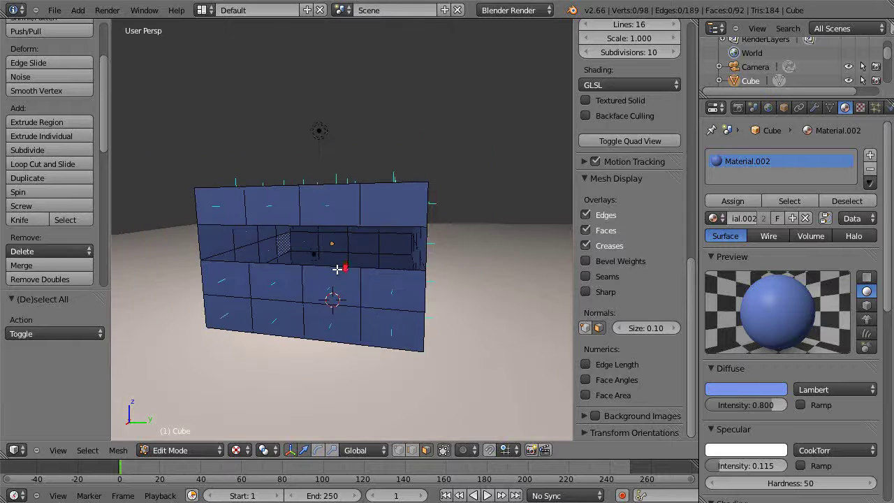
{"action": "key", "text": "Tab"}
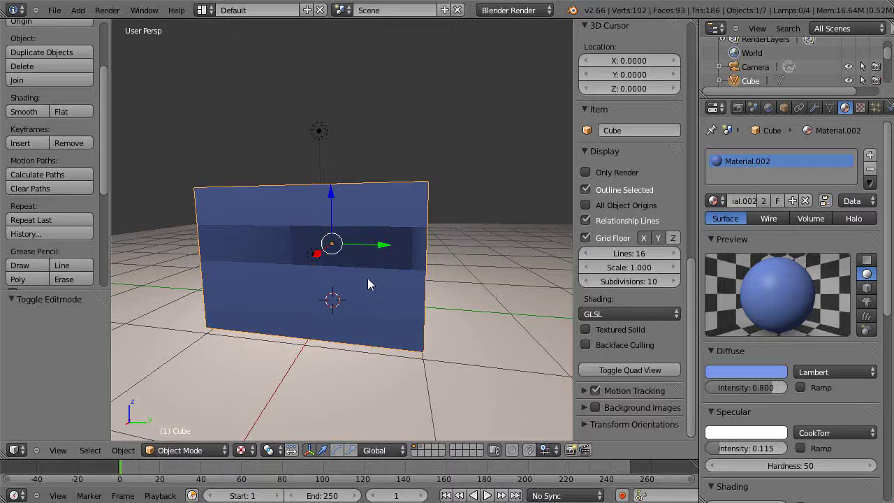
Step: Duplicate the cube in place as Cube.002 and scale the copy to 0.98
{"action": "key", "text": "shift+d"}
{"action": "right_click", "coordinate": [367, 278]}
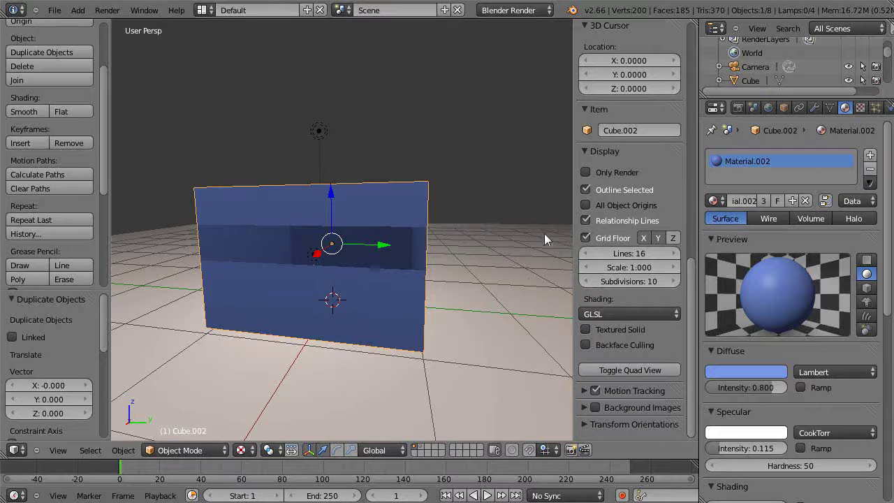
{"action": "key", "text": "s"}
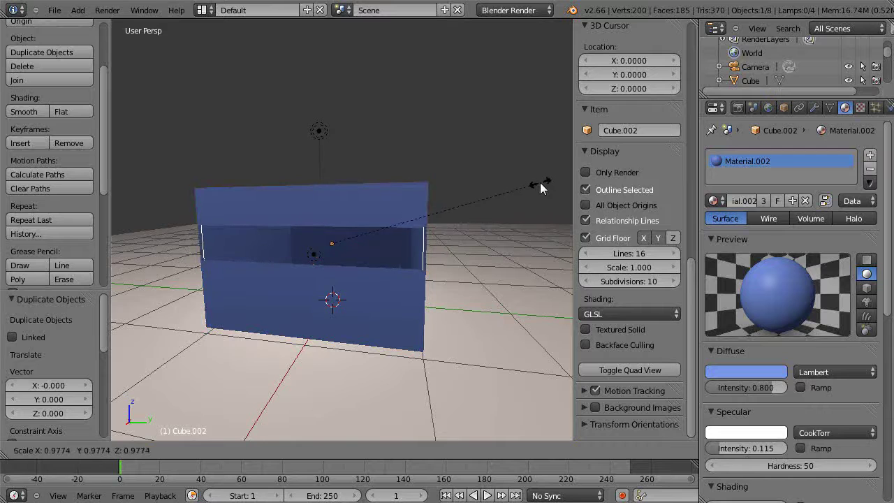
{"action": "left_click", "coordinate": [541, 182]}
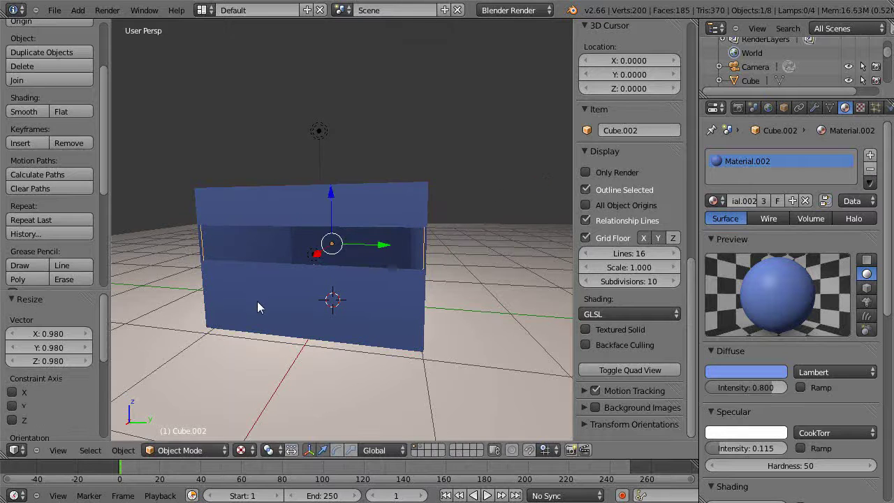
{"action": "middle_click_drag", "start_coordinate": [257, 301], "coordinate": [258, 296]}
Step: Flip all of Cube.002's normals inward with Mesh > Normals > Flip Normals, then exit Edit Mode
{"action": "key", "text": "Tab"}
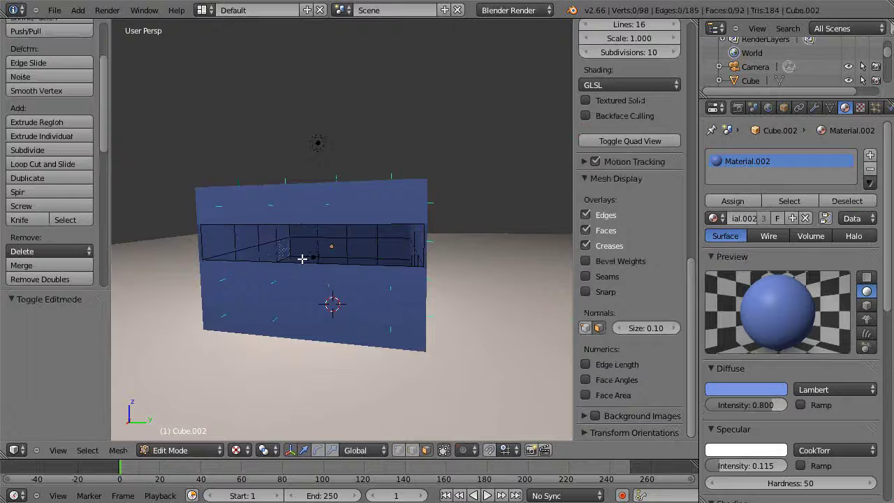
{"action": "key", "text": "a"}
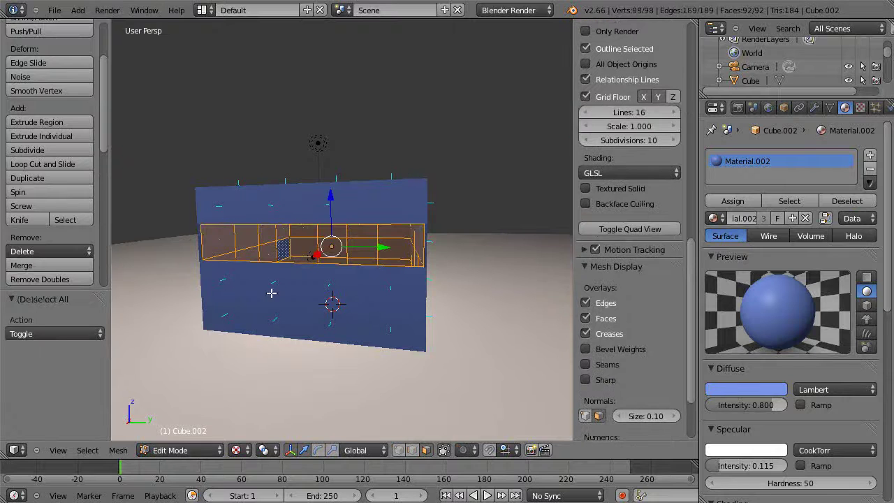
{"action": "left_click", "coordinate": [118, 449]}
{"action": "mouse_move", "coordinate": [134, 211]}
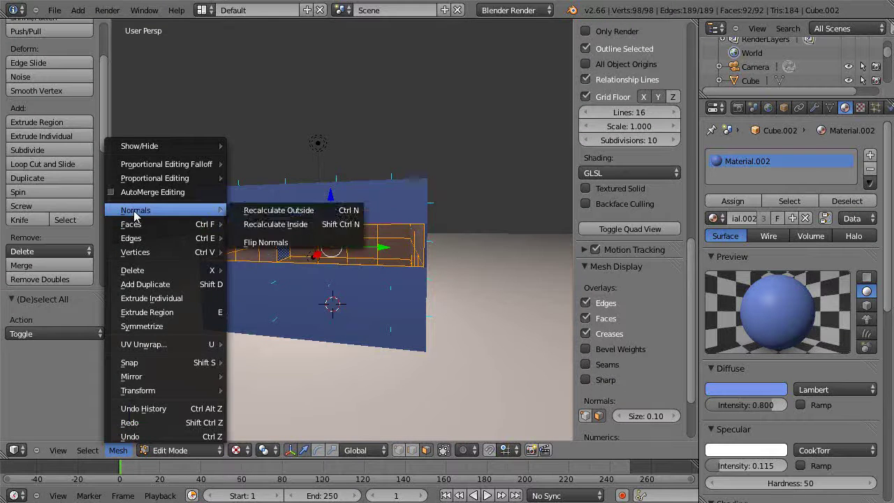
{"action": "left_click", "coordinate": [264, 243]}
{"action": "key", "text": "Tab"}
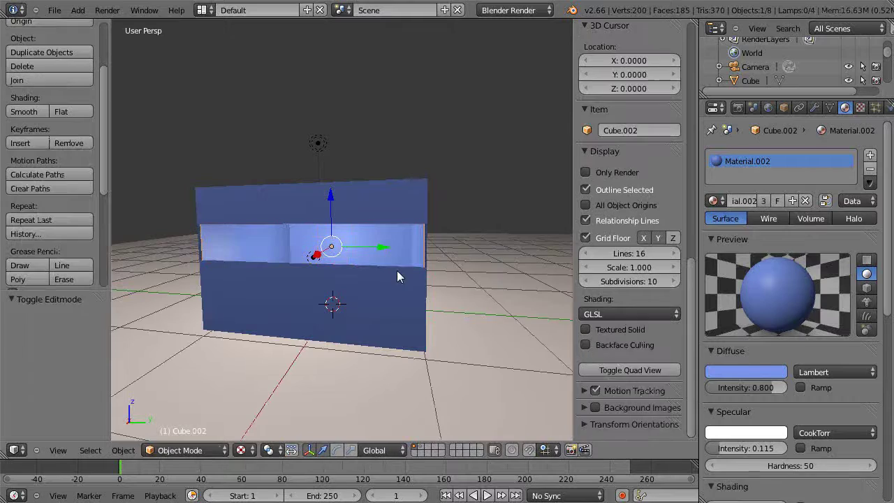
Step: Set the point lamp to 0.5 energy with a warm orange colour (R 1.0, G 0.647, B 0.397)
{"action": "middle_click_drag", "start_coordinate": [318, 265], "coordinate": [357, 293]}
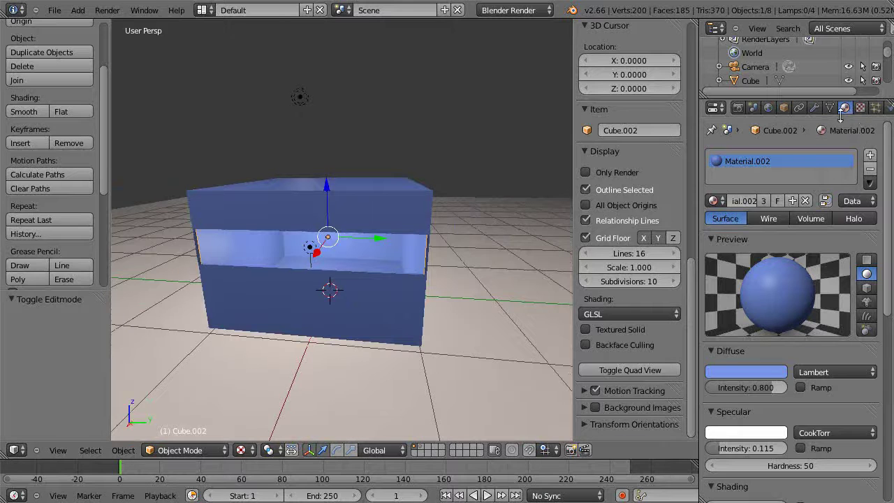
{"action": "right_click", "coordinate": [310, 250]}
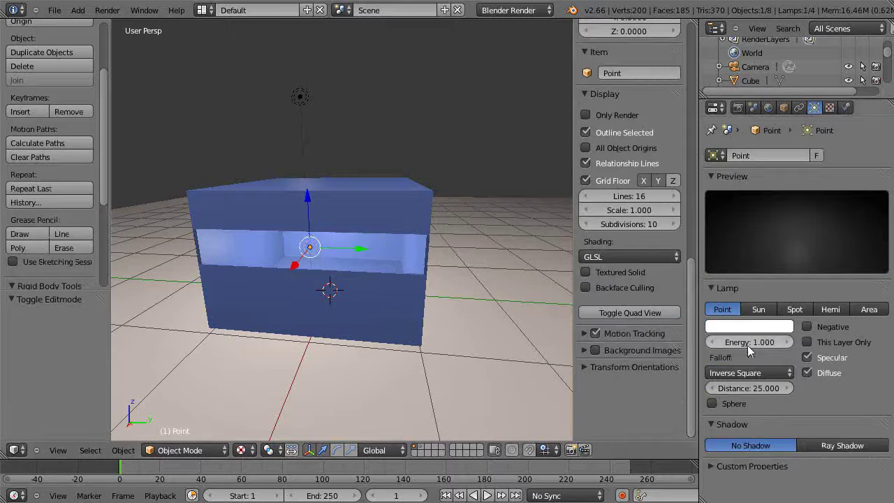
{"action": "left_click_drag", "start_coordinate": [747, 345], "coordinate": [743, 346]}
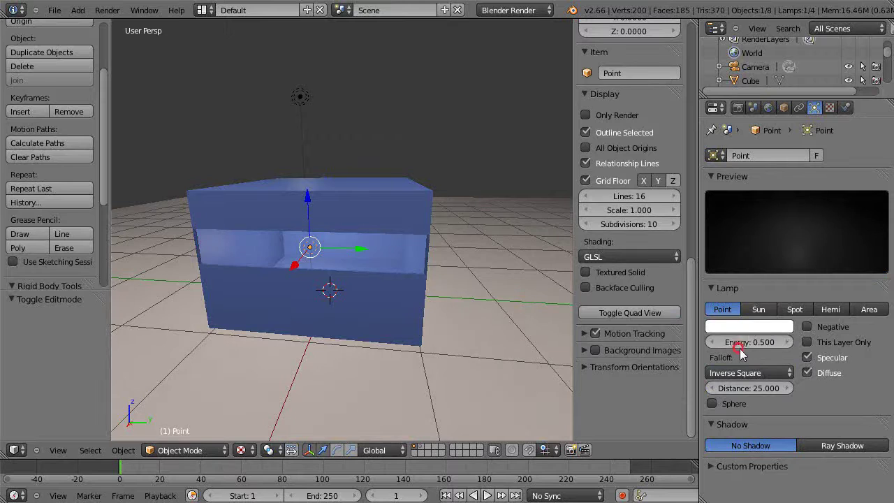
{"action": "left_click", "coordinate": [746, 326]}
{"action": "left_click", "coordinate": [707, 219]}
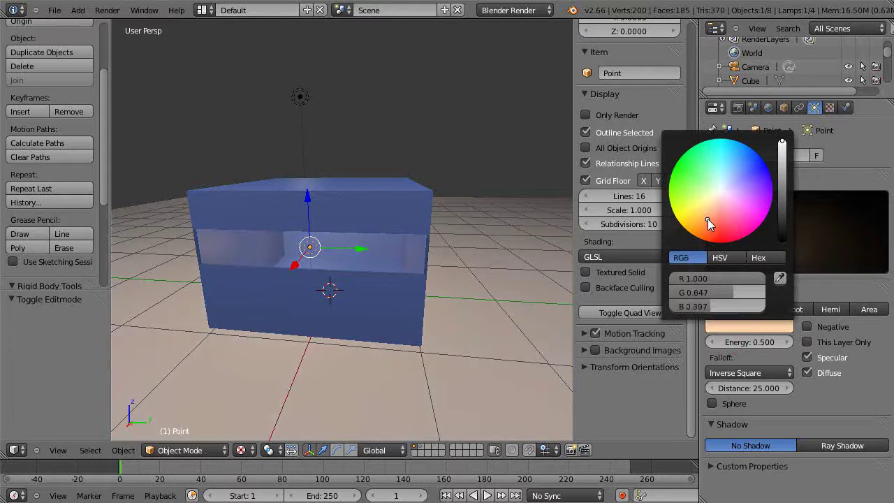
{"action": "middle_click_drag", "start_coordinate": [263, 410], "coordinate": [250, 384]}
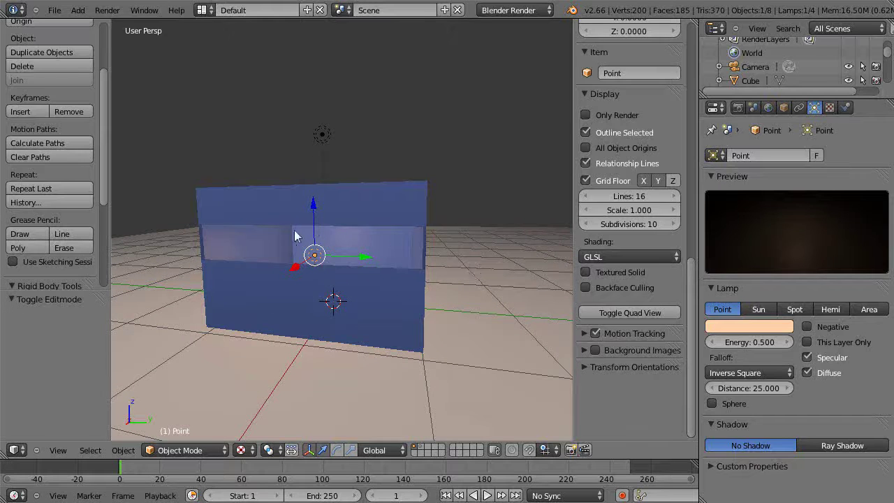
Step: Move from the inner copy Cube.002 to the outer Cube and open its mesh for editing
{"action": "right_click", "coordinate": [230, 252]}
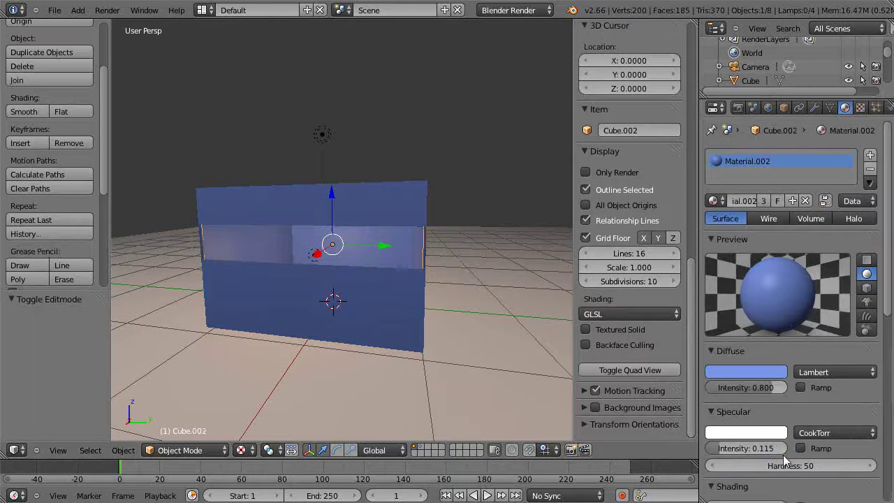
{"action": "scroll", "coordinate": [767, 453], "scroll_direction": "down", "scroll_amount": 2}
{"action": "mouse_move", "coordinate": [430, 355]}
{"action": "middle_mouse_down"}
{"action": "mouse_move", "coordinate": [369, 379]}
{"action": "mouse_move", "coordinate": [420, 387]}
{"action": "mouse_move", "coordinate": [429, 364]}
{"action": "mouse_move", "coordinate": [419, 351]}
{"action": "mouse_move", "coordinate": [427, 356]}
{"action": "mouse_move", "coordinate": [333, 374]}
{"action": "mouse_move", "coordinate": [380, 384]}
{"action": "mouse_move", "coordinate": [398, 351]}
{"action": "mouse_move", "coordinate": [408, 345]}
{"action": "mouse_move", "coordinate": [421, 360]}
{"action": "middle_mouse_up"}
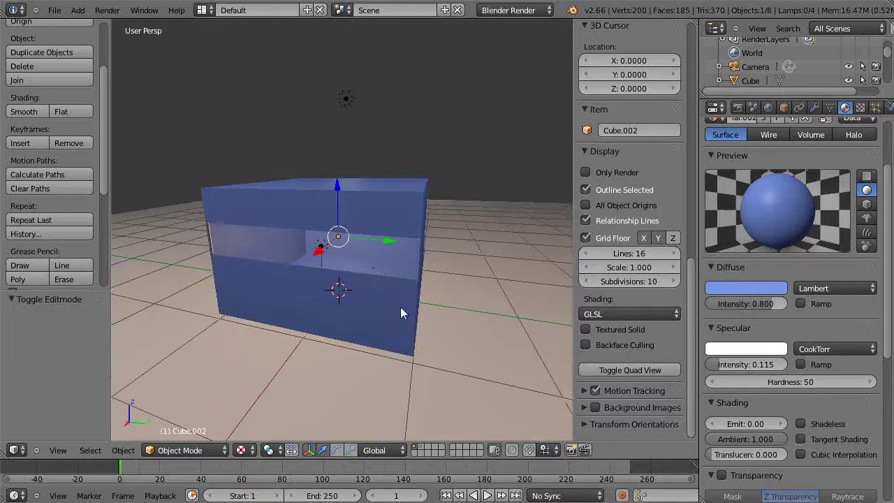
{"action": "middle_click_drag", "start_coordinate": [400, 308], "coordinate": [422, 319]}
{"action": "key", "text": "Tab"}
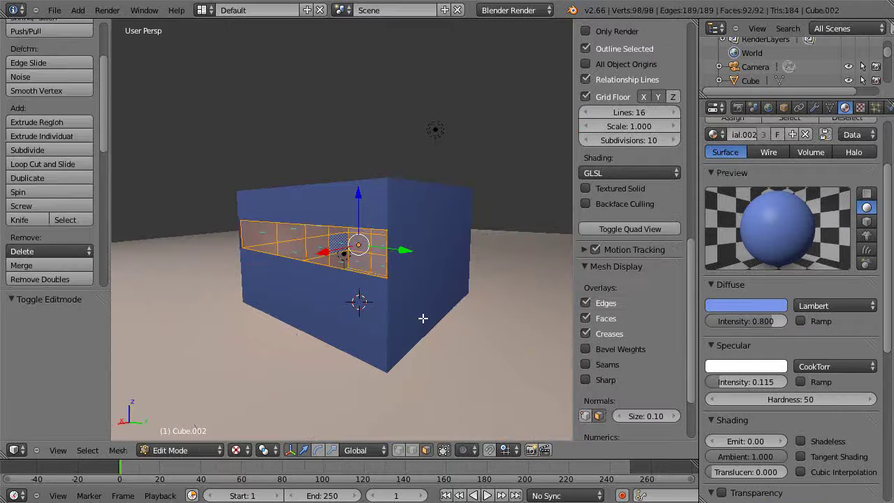
{"action": "key", "text": "Tab"}
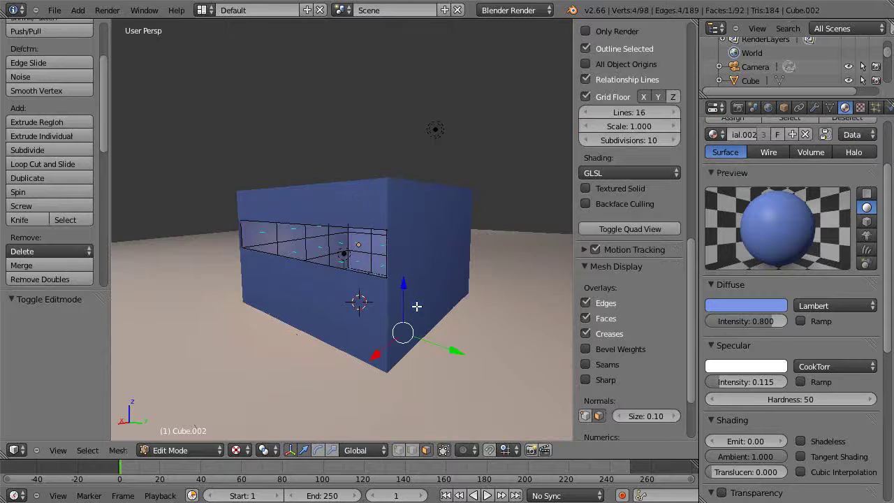
{"action": "right_click", "coordinate": [416, 306]}
{"action": "key", "text": "Tab"}
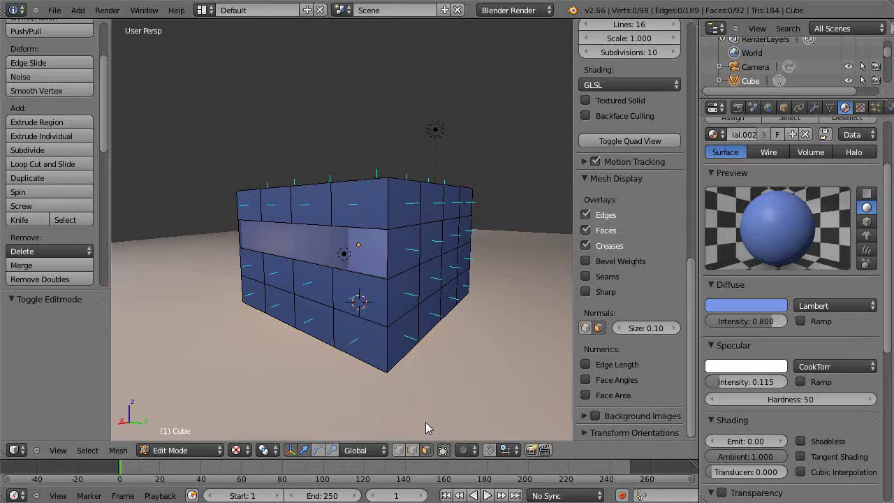
Step: Select two stacked side faces and create a new material in a second material slot
{"action": "right_click", "coordinate": [426, 282]}
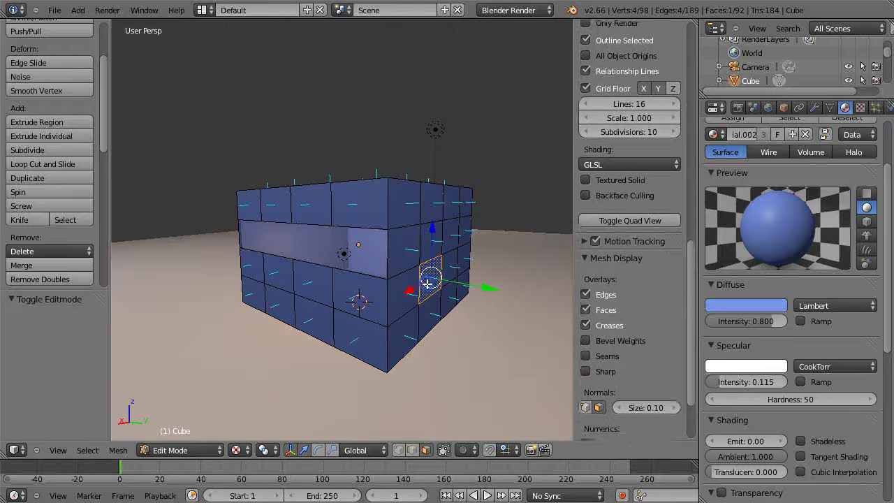
{"action": "right_click", "coordinate": [431, 316], "text": "shift"}
{"action": "middle_click_drag", "start_coordinate": [445, 341], "coordinate": [428, 389]}
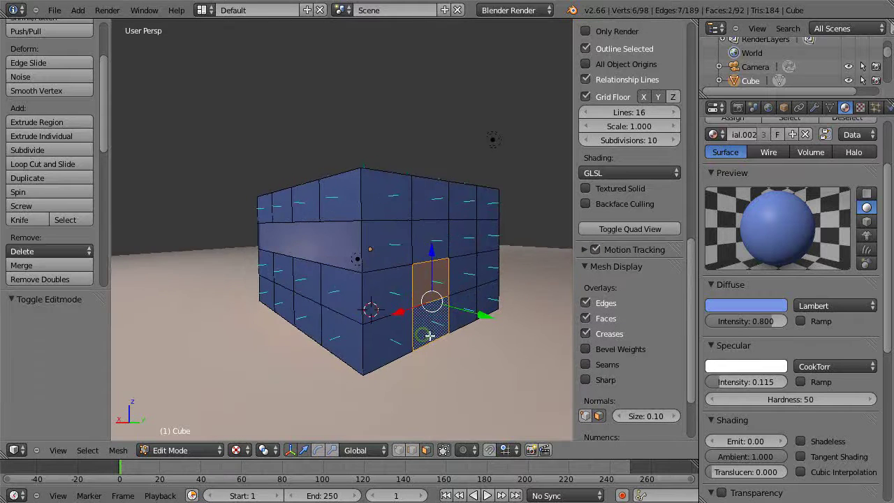
{"action": "scroll", "coordinate": [860, 235], "scroll_direction": "up", "scroll_amount": 3}
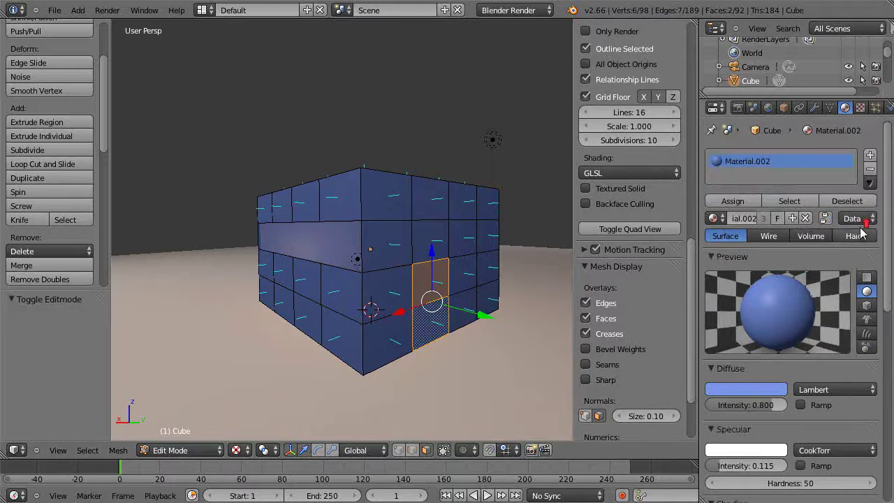
{"action": "left_click", "coordinate": [881, 154]}
{"action": "left_click", "coordinate": [782, 219]}
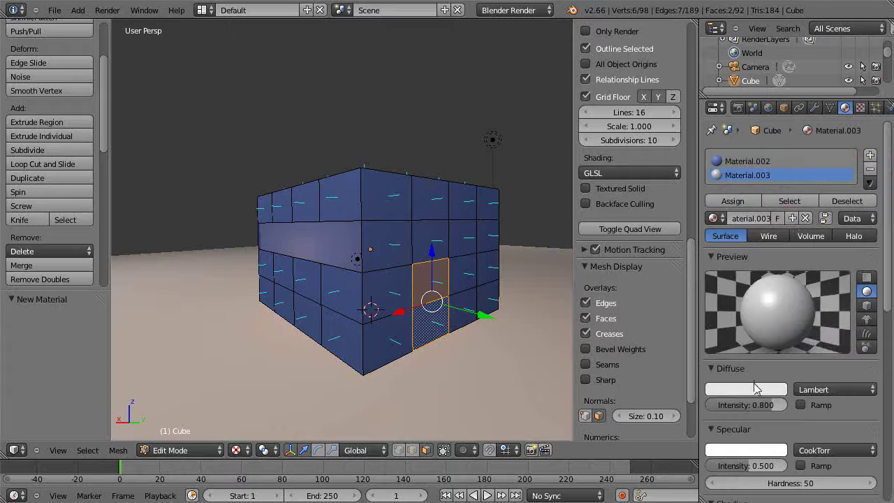
Step: Make the new material's diffuse colour brown, name it Door, and assign it to the selected faces
{"action": "left_click", "coordinate": [748, 388]}
{"action": "left_click", "coordinate": [707, 286]}
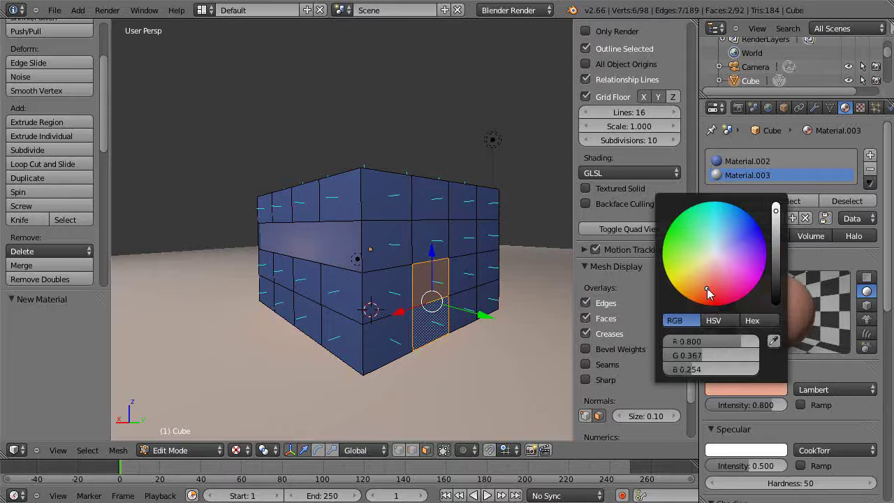
{"action": "left_click", "coordinate": [746, 388]}
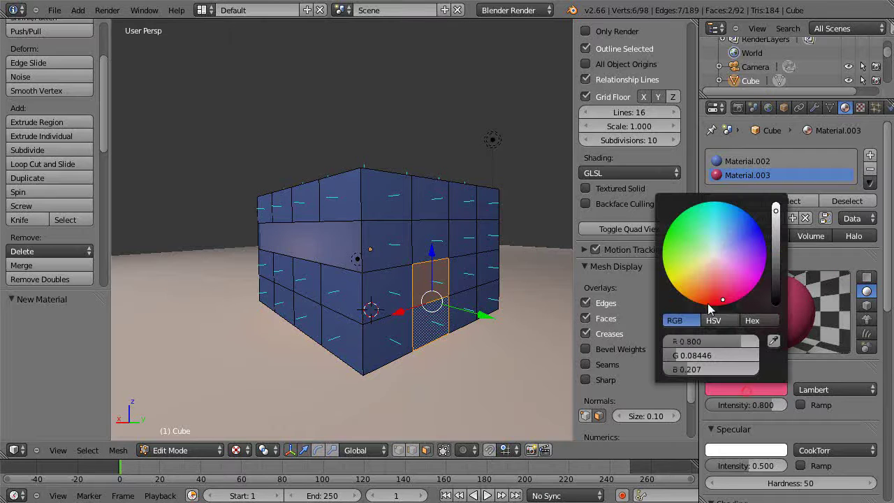
{"action": "left_click", "coordinate": [705, 289]}
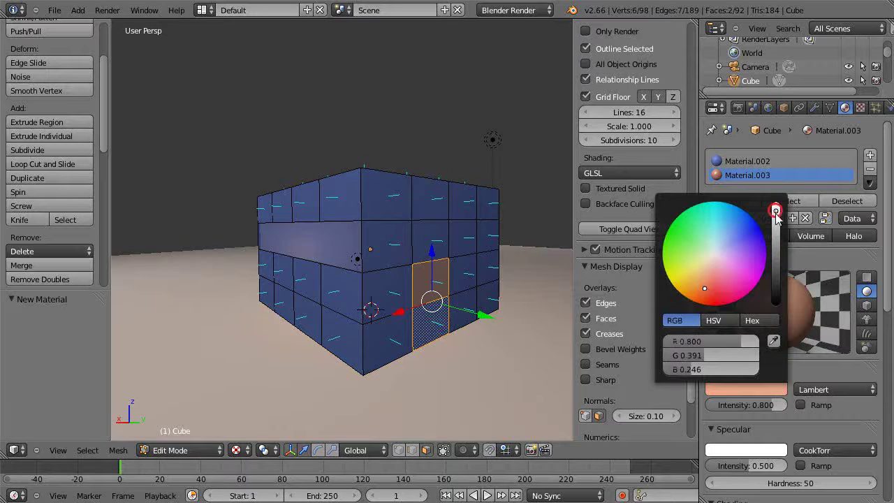
{"action": "left_click_drag", "start_coordinate": [775, 211], "coordinate": [776, 251]}
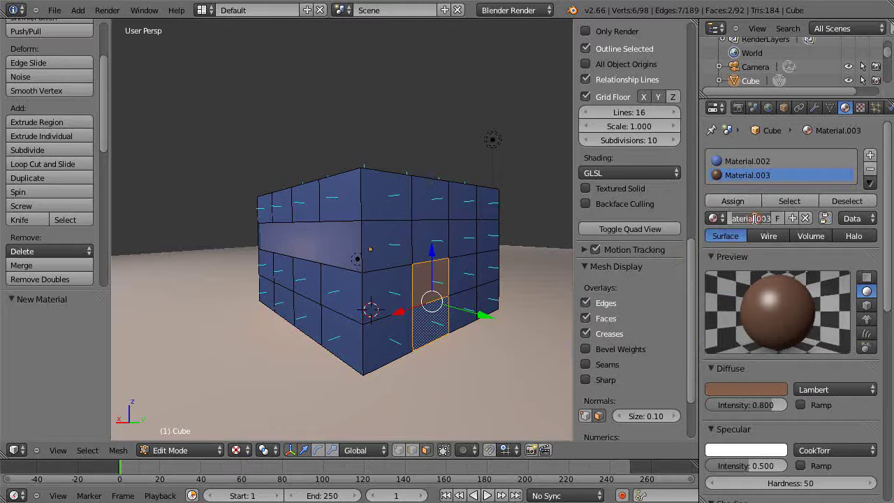
{"action": "left_click", "coordinate": [754, 218]}
{"action": "type", "text": "Door"}
{"action": "key", "text": "Return"}
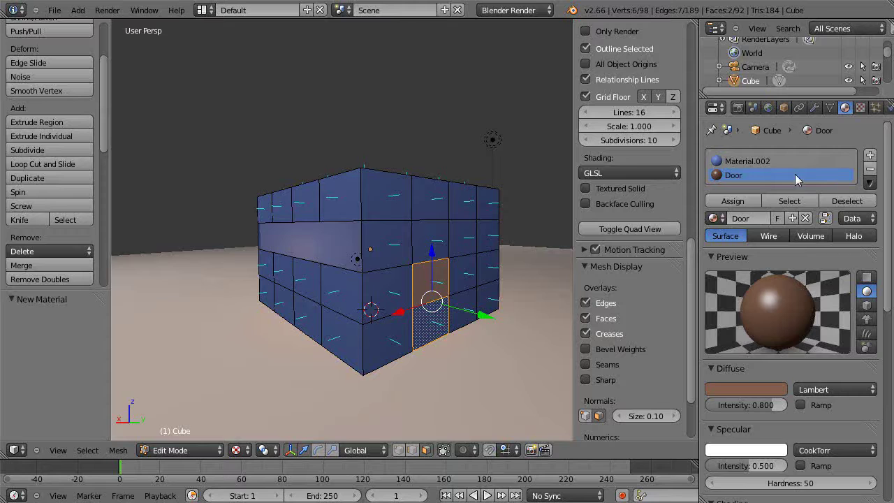
{"action": "left_click", "coordinate": [737, 198]}
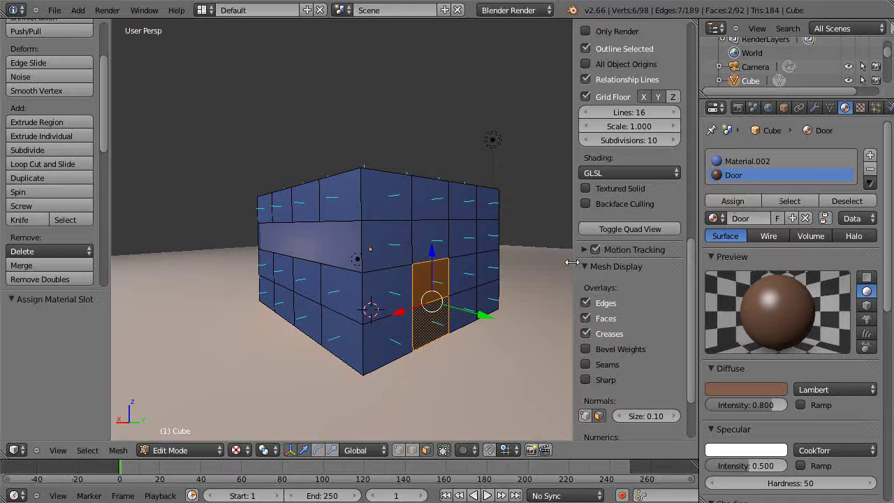
Step: Back in object mode, hide the glass window plane by toggling its layer
{"action": "key", "text": "Tab"}
{"action": "middle_click_drag", "start_coordinate": [571, 262], "coordinate": [385, 252]}
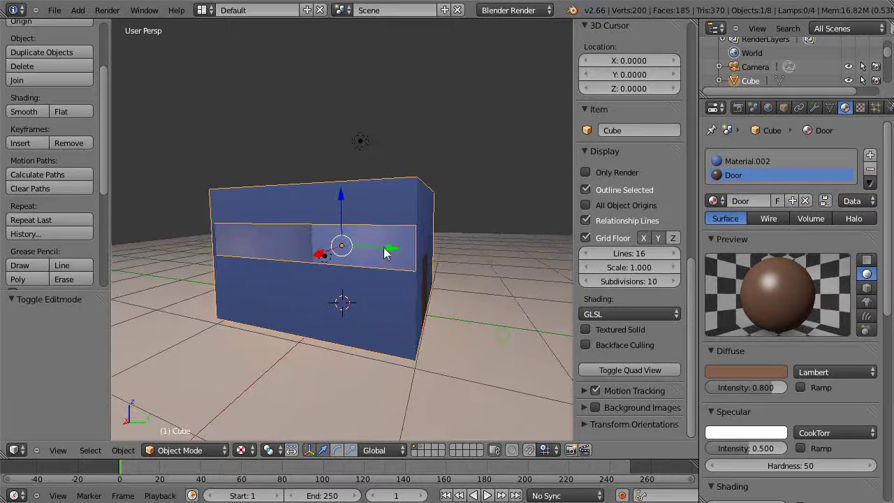
{"action": "right_click", "coordinate": [379, 242]}
{"action": "right_click", "coordinate": [339, 253]}
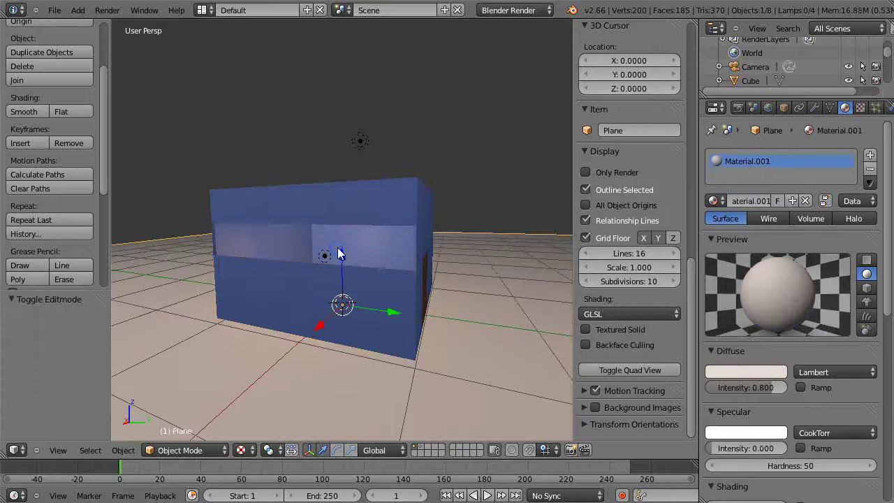
{"action": "mouse_move", "coordinate": [337, 253]}
{"action": "middle_mouse_down"}
{"action": "mouse_move", "coordinate": [318, 263]}
{"action": "mouse_move", "coordinate": [295, 252]}
{"action": "mouse_move", "coordinate": [321, 257]}
{"action": "middle_mouse_up"}
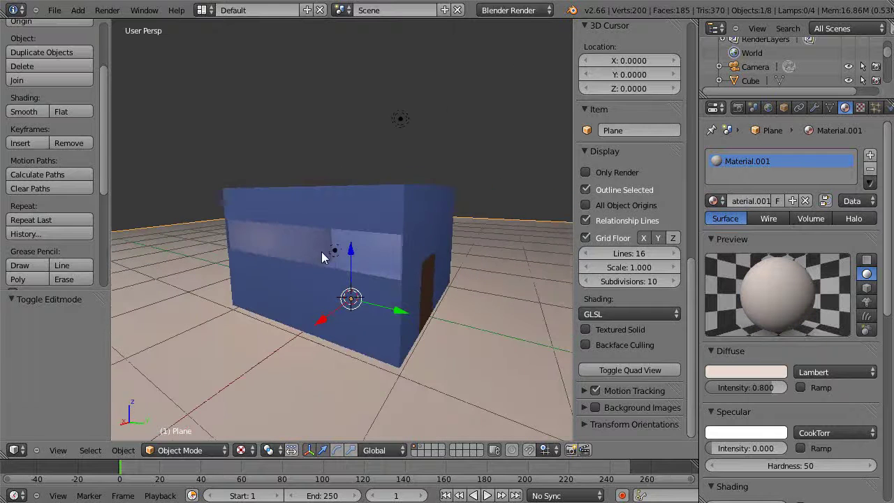
{"action": "left_click", "coordinate": [419, 448]}
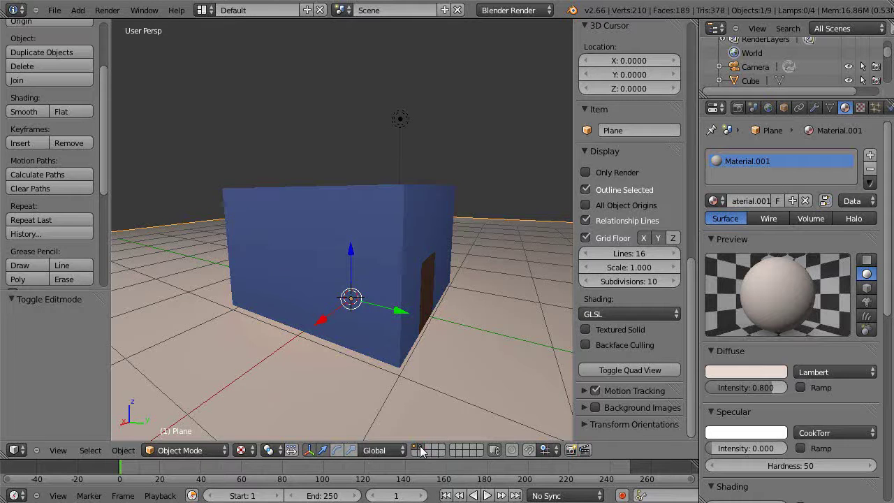
Step: Join the upper strip Cube.001 into the main Cube with Ctrl+J
{"action": "right_click", "coordinate": [341, 202]}
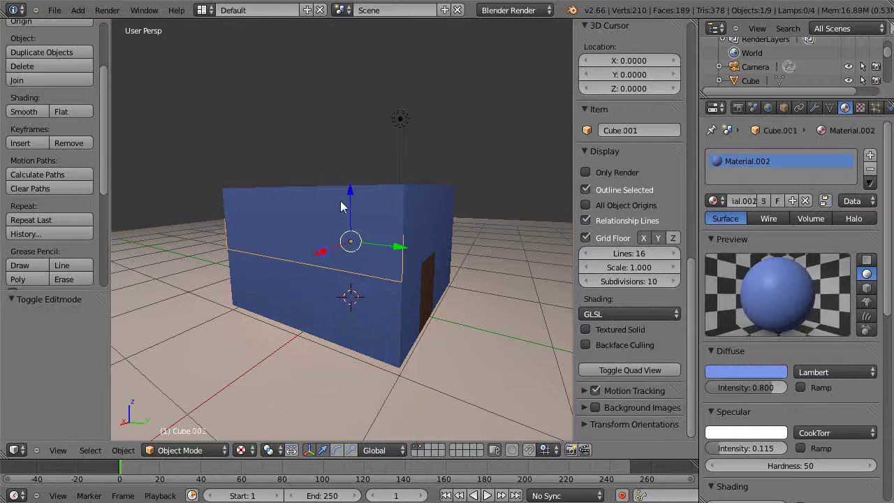
{"action": "right_click", "coordinate": [341, 205], "text": "shift"}
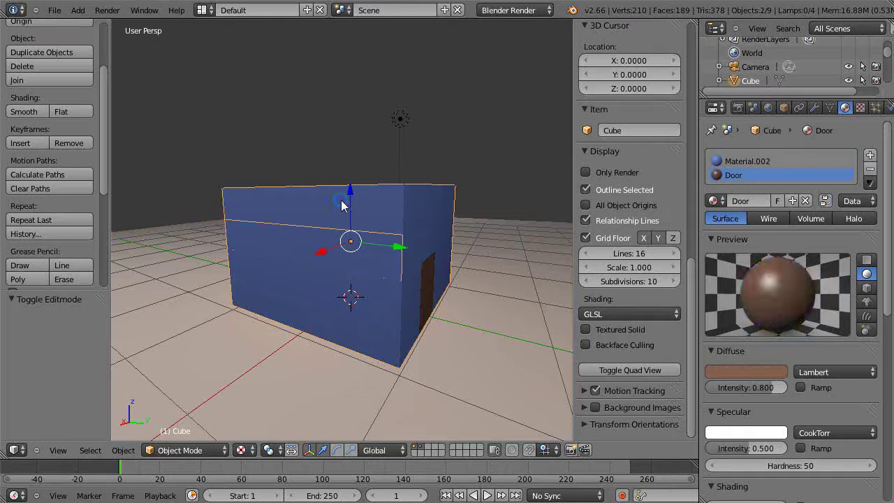
{"action": "key", "text": "ctrl+j"}
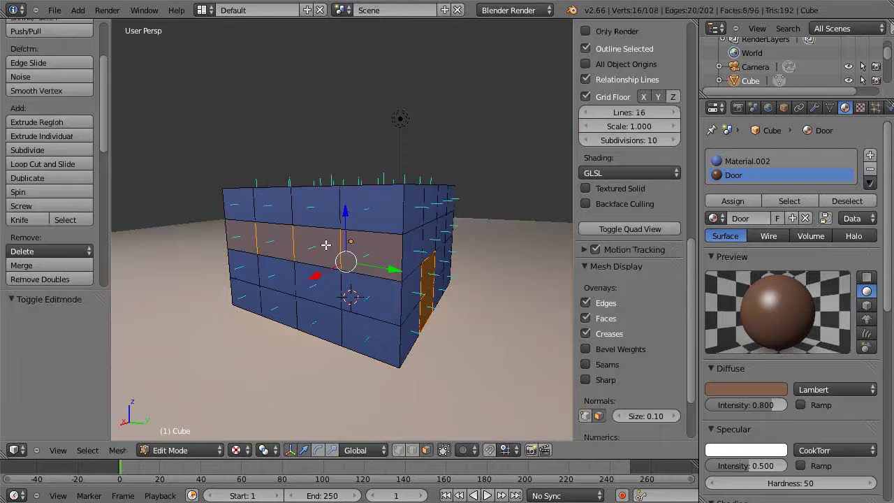
Step: Select the middle row of front faces on the cube
{"action": "right_click", "coordinate": [253, 240]}
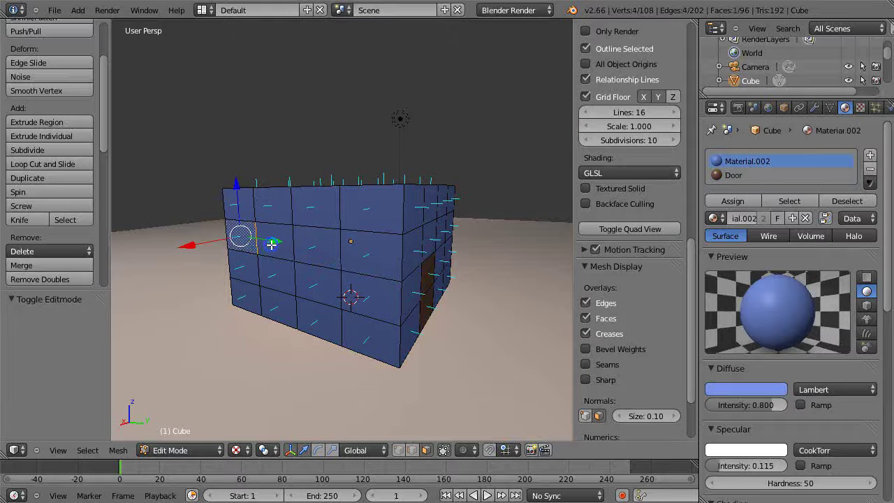
{"action": "left_click", "coordinate": [359, 253], "text": "ctrl"}
{"action": "middle_click_drag", "start_coordinate": [359, 253], "coordinate": [383, 278]}
{"action": "scroll", "coordinate": [520, 262], "scroll_direction": "up", "scroll_amount": 3}
{"action": "scroll", "coordinate": [521, 262], "scroll_direction": "down", "scroll_amount": 3}
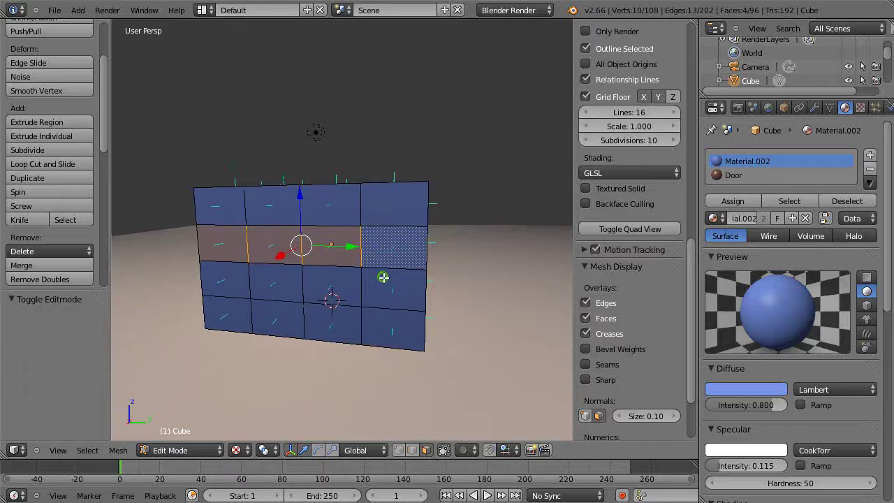
Step: Add a new material with a pale green diffuse colour, transparency enabled and alpha 0
{"action": "left_click", "coordinate": [870, 155]}
{"action": "left_click", "coordinate": [761, 228]}
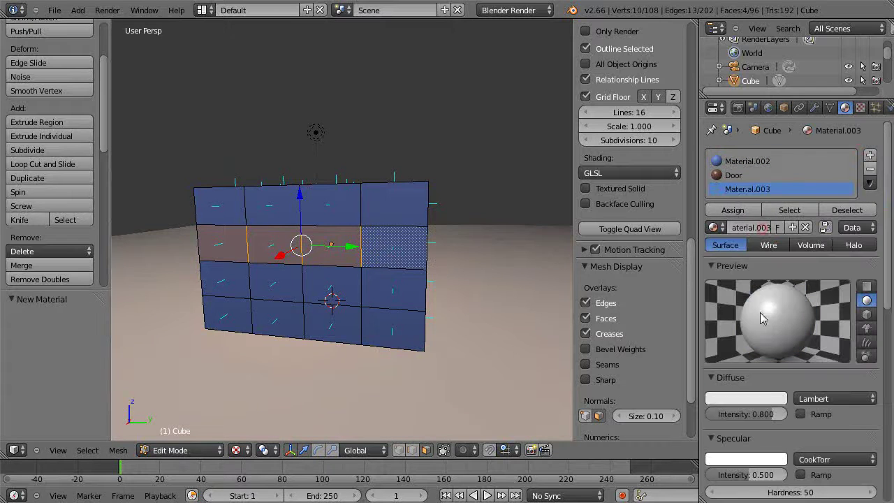
{"action": "left_click", "coordinate": [761, 401]}
{"action": "left_click", "coordinate": [708, 257]}
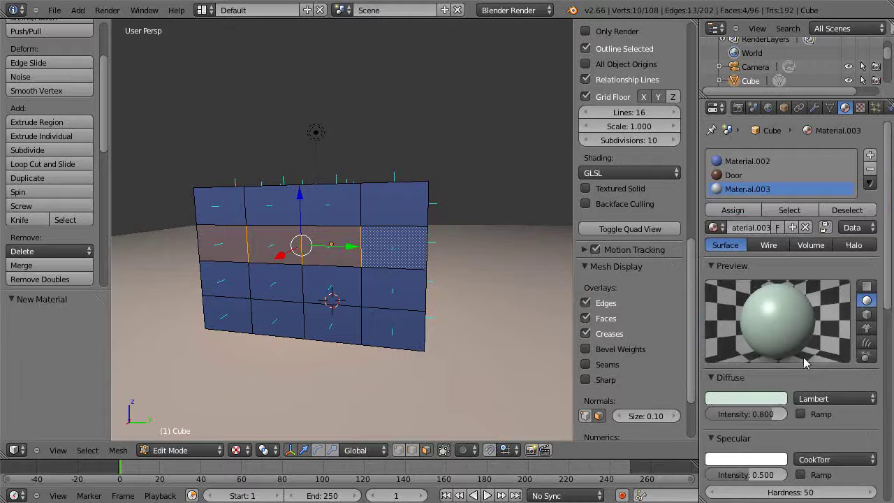
{"action": "scroll", "coordinate": [806, 335], "scroll_direction": "down", "scroll_amount": 7}
{"action": "left_click", "coordinate": [722, 389]}
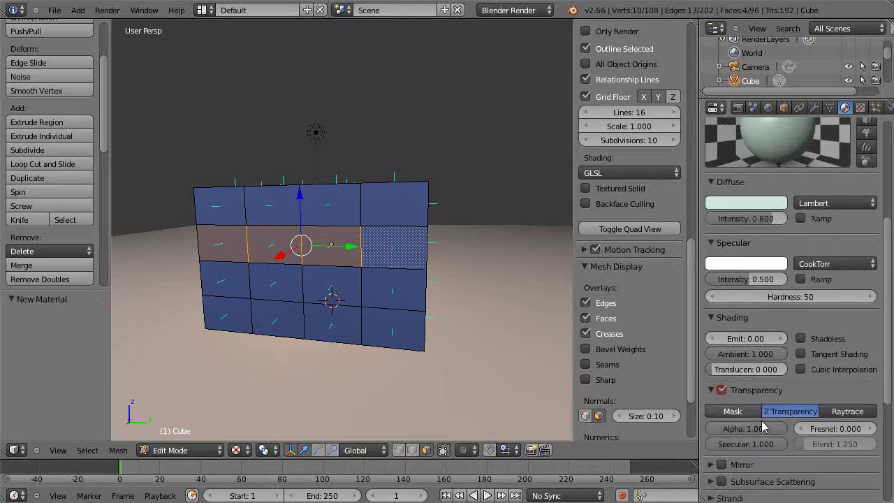
{"action": "left_click_drag", "start_coordinate": [765, 427], "coordinate": [652, 430]}
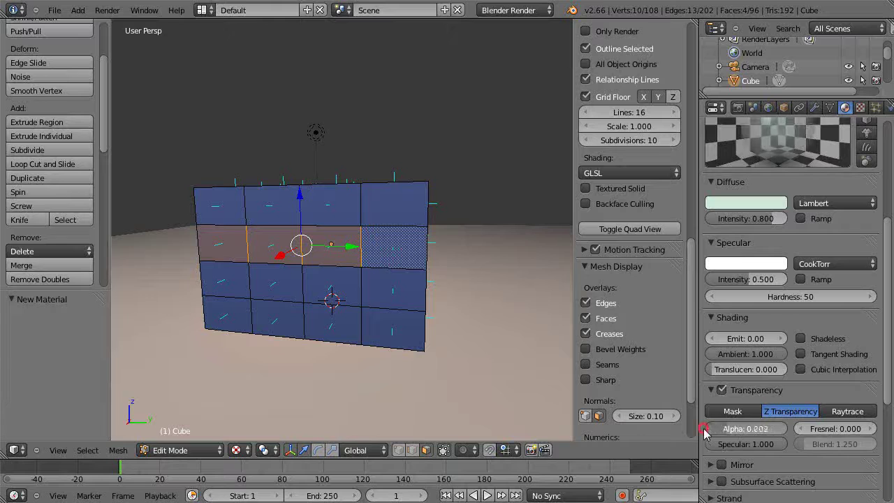
{"action": "scroll", "coordinate": [841, 243], "scroll_direction": "up", "scroll_amount": 6}
{"action": "scroll", "coordinate": [842, 243], "scroll_direction": "up", "scroll_amount": 1}
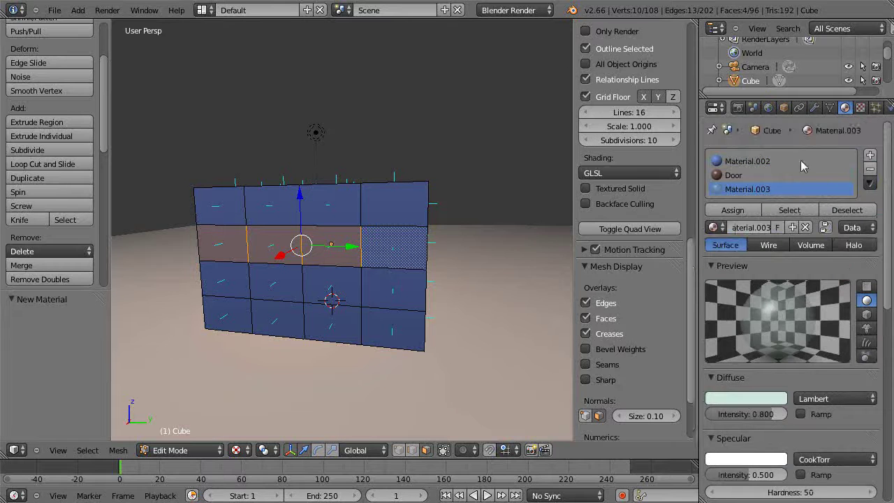
Step: Name the material Window and assign it to the selected front faces
{"action": "left_click", "coordinate": [745, 228]}
{"action": "type", "text": "Window"}
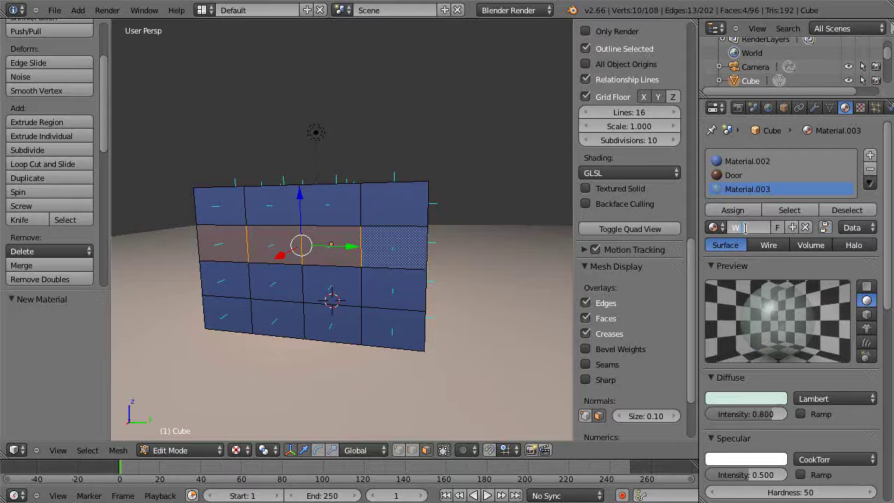
{"action": "key", "text": "Return"}
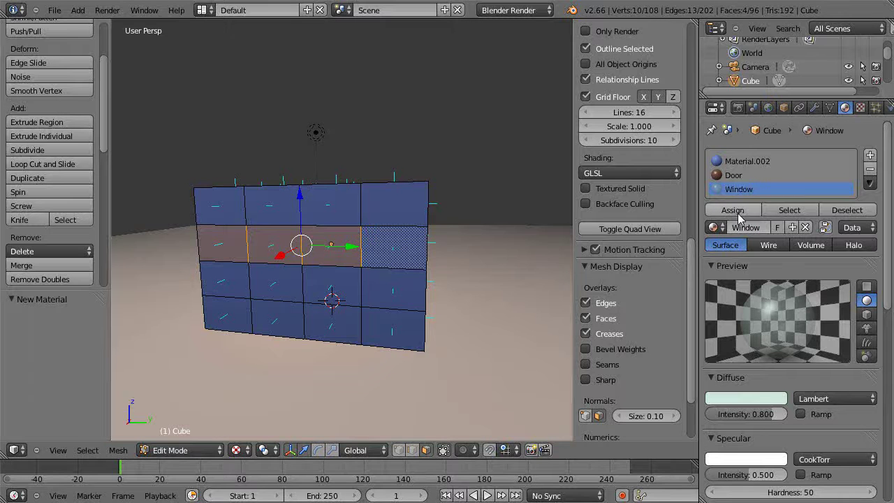
{"action": "left_click", "coordinate": [732, 209]}
{"action": "key", "text": "Tab"}
{"action": "middle_click_drag", "start_coordinate": [431, 294], "coordinate": [472, 308]}
Step: Hide the tool and properties side panels and zoom out over the cube
{"action": "scroll", "coordinate": [400, 294], "scroll_direction": "down", "scroll_amount": 3}
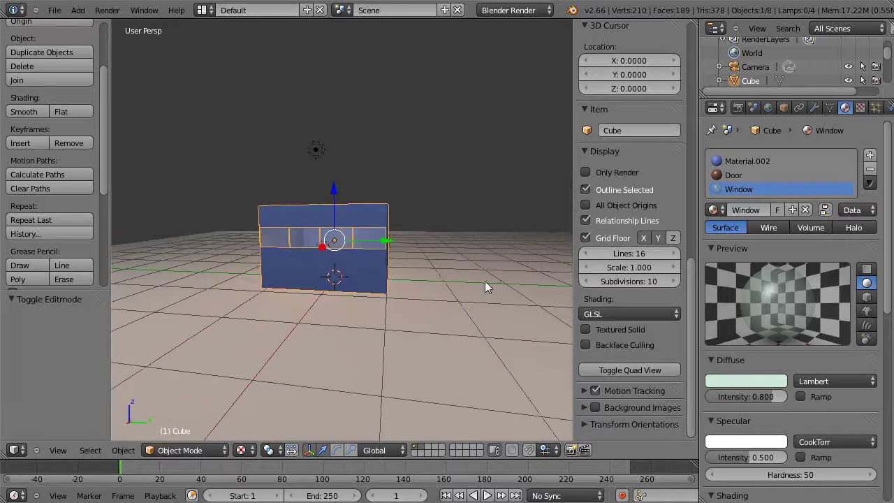
{"action": "key", "text": "t"}
{"action": "key", "text": "n"}
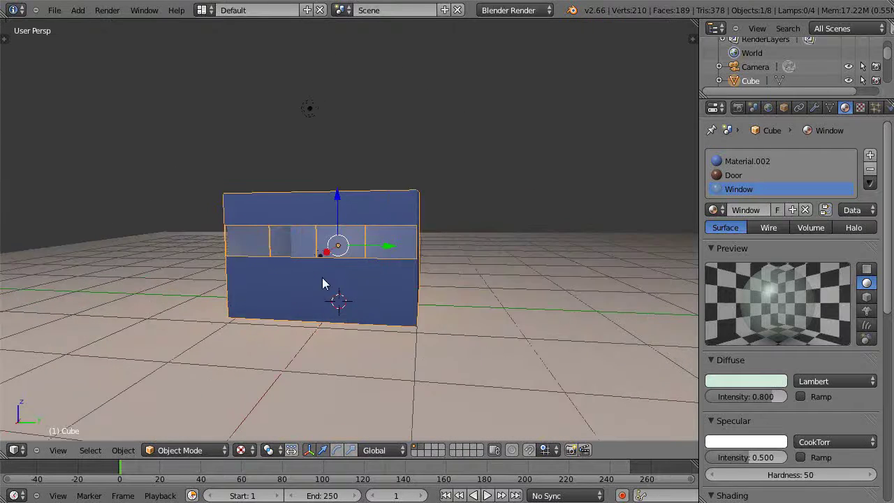
{"action": "middle_click_drag", "start_coordinate": [324, 281], "coordinate": [430, 313]}
{"action": "scroll", "coordinate": [430, 314], "scroll_direction": "down", "scroll_amount": 5}
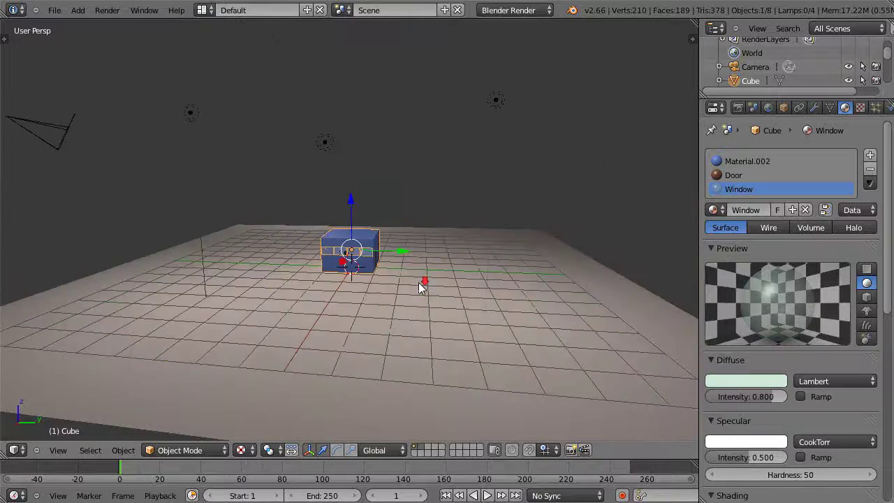
{"action": "scroll", "coordinate": [428, 313], "scroll_direction": "down", "scroll_amount": 3}
Step: Scale the floor plane up far beyond the cube, then reselect the cube and reframe
{"action": "right_click", "coordinate": [413, 317]}
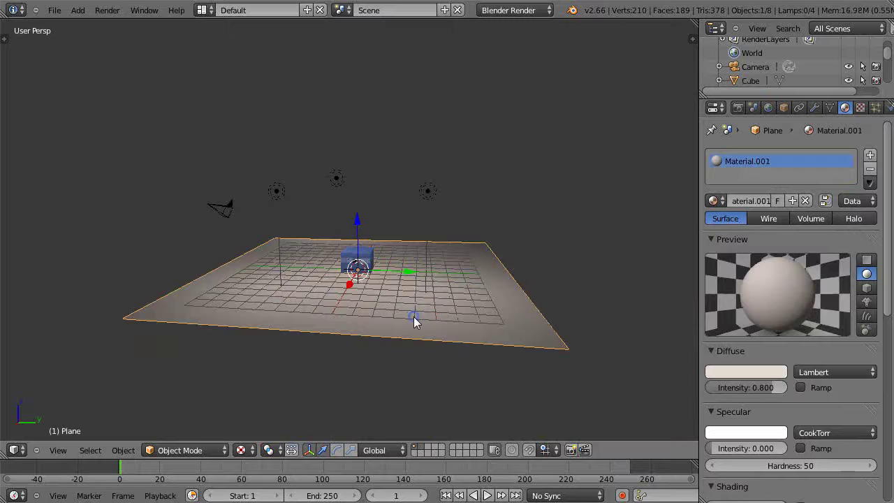
{"action": "key", "text": "s"}
{"action": "left_click", "coordinate": [520, 366]}
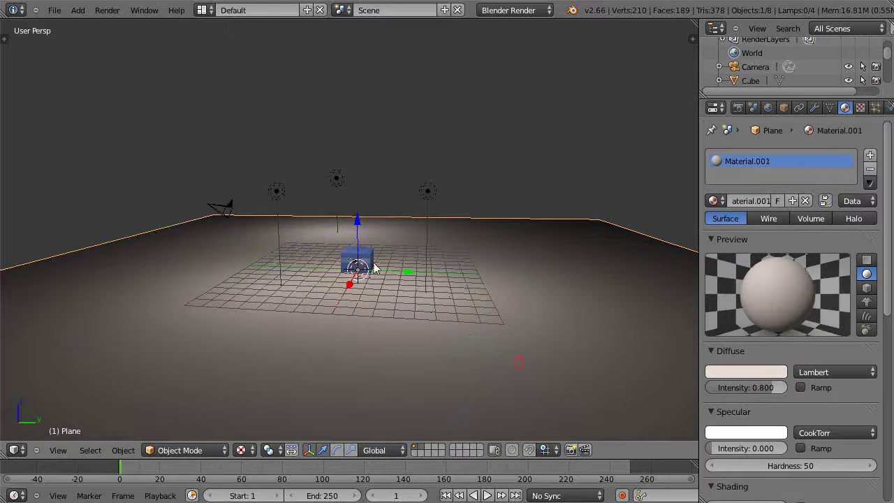
{"action": "right_click", "coordinate": [354, 259]}
{"action": "key", "text": "KP_4"}
{"action": "key", "text": "KP_8"}
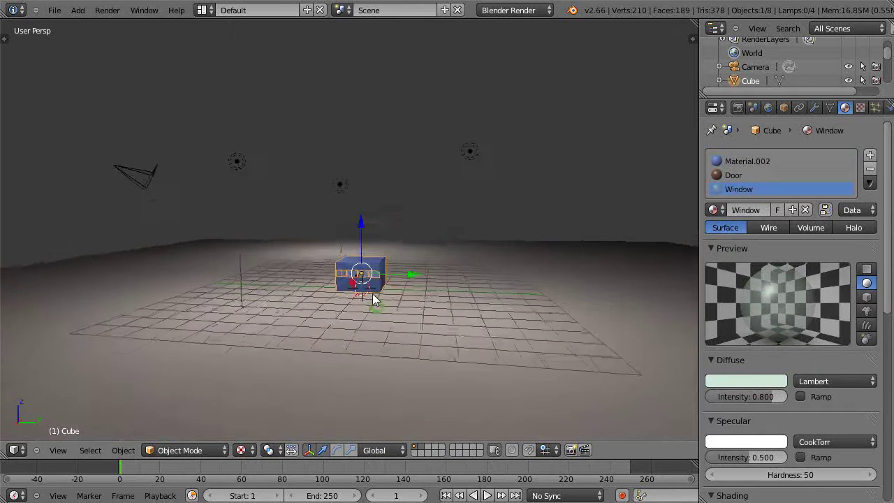
{"action": "scroll", "coordinate": [377, 276], "scroll_direction": "up", "scroll_amount": 1}
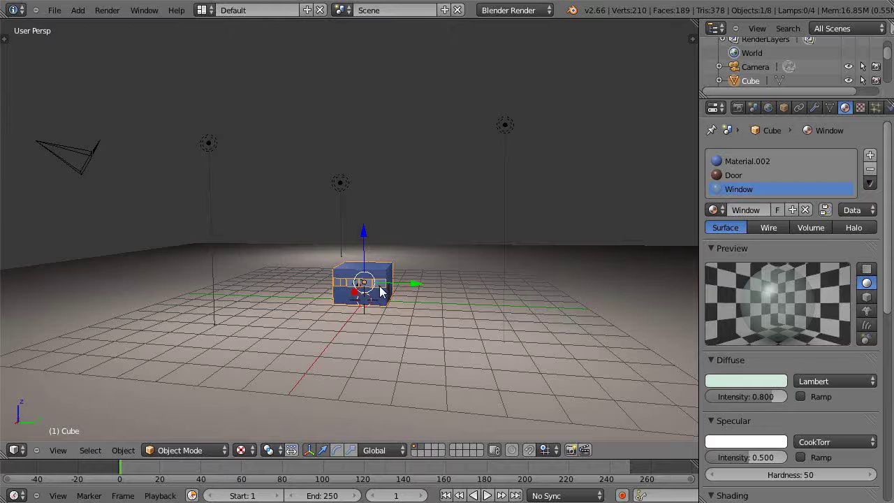
Step: Insert a Circle mesh and enlarge it until it rings the floor grid and cube
{"action": "key", "text": "shift+a"}
{"action": "mouse_move", "coordinate": [342, 136]}
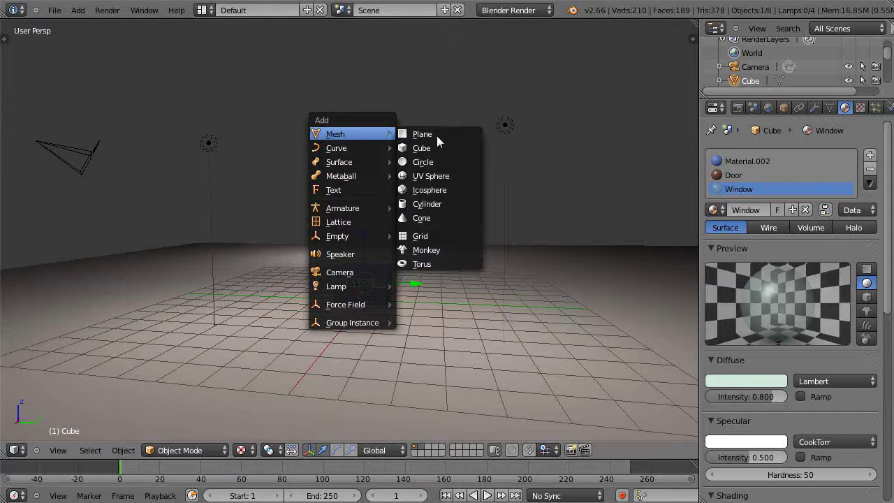
{"action": "left_click", "coordinate": [429, 165]}
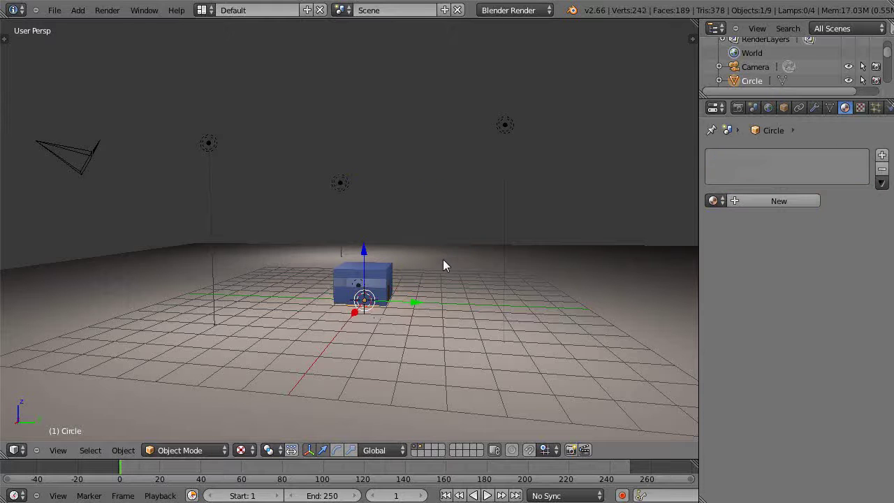
{"action": "key", "text": "s"}
{"action": "key", "text": "Escape"}
{"action": "key", "text": "s"}
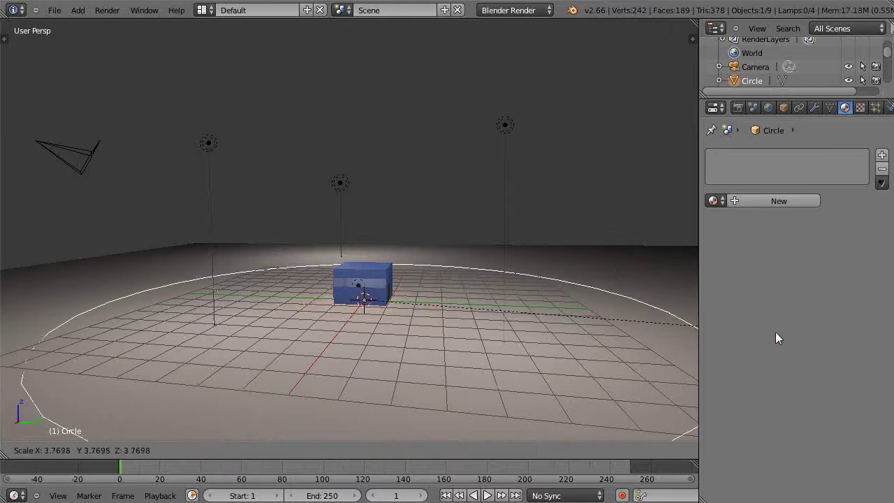
{"action": "left_click", "coordinate": [775, 336]}
{"action": "key", "text": "s"}
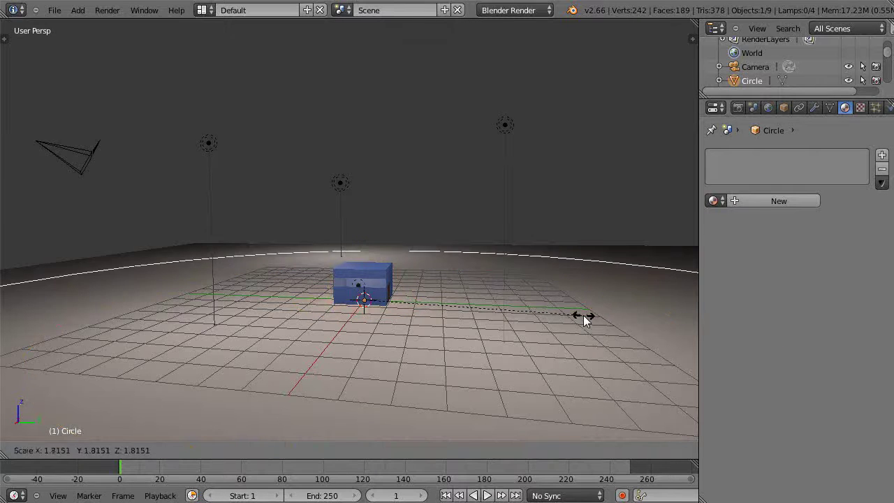
{"action": "left_click", "coordinate": [579, 315]}
{"action": "scroll", "coordinate": [475, 288], "scroll_direction": "down", "scroll_amount": 3}
Step: Parent the cube module to the Circle using Ctrl+P > Object
{"action": "right_click", "coordinate": [368, 259]}
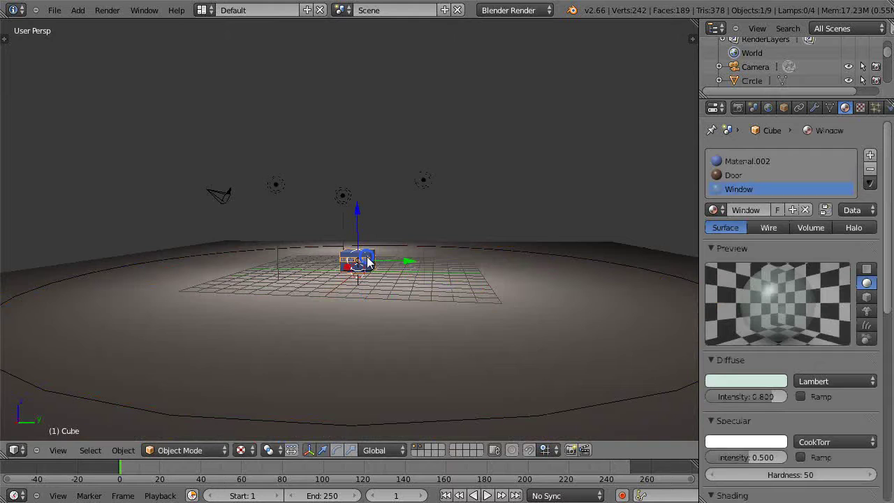
{"action": "right_click", "coordinate": [468, 418], "text": "shift"}
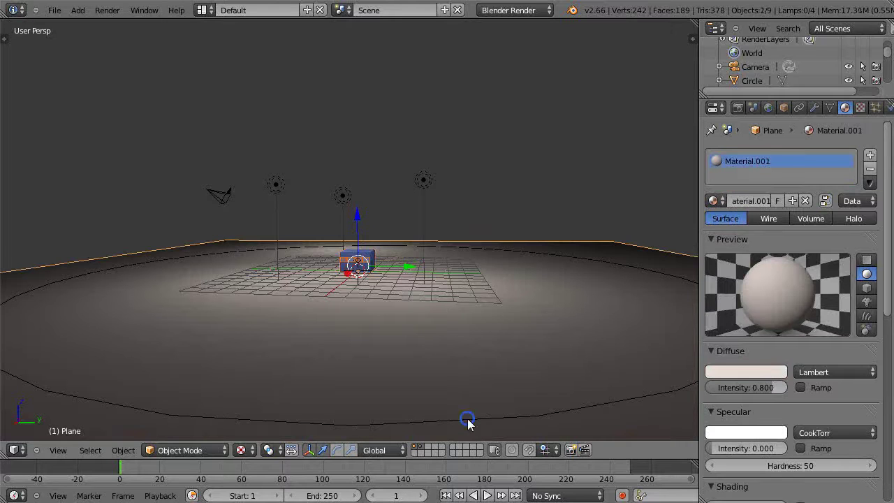
{"action": "right_click", "coordinate": [356, 262]}
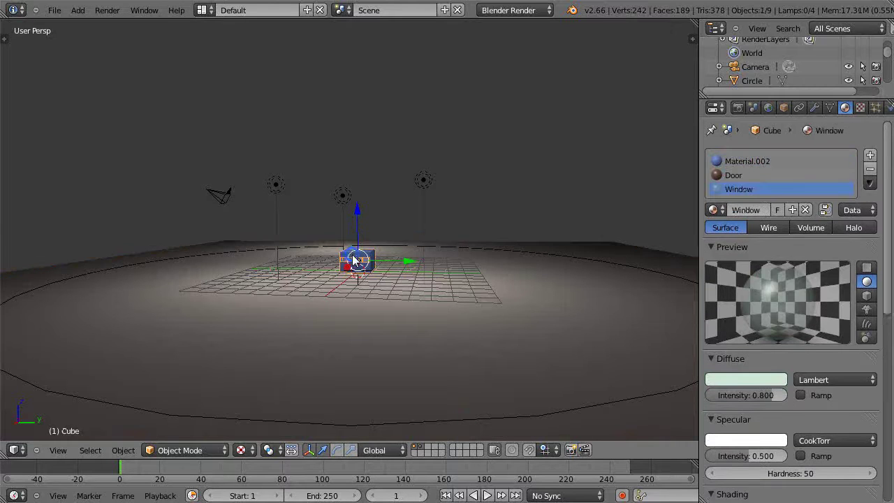
{"action": "left_click", "coordinate": [747, 81], "text": "ctrl"}
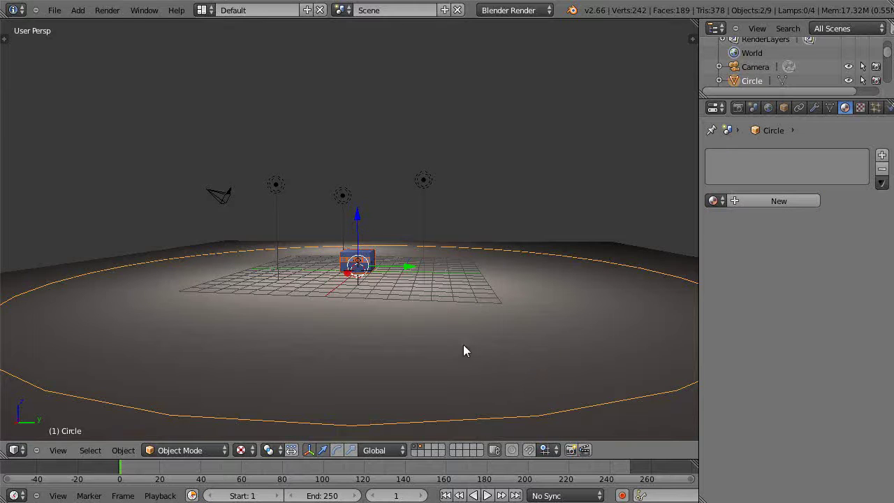
{"action": "key", "text": "ctrl+p"}
{"action": "left_click", "coordinate": [401, 332]}
{"action": "key", "text": "s"}
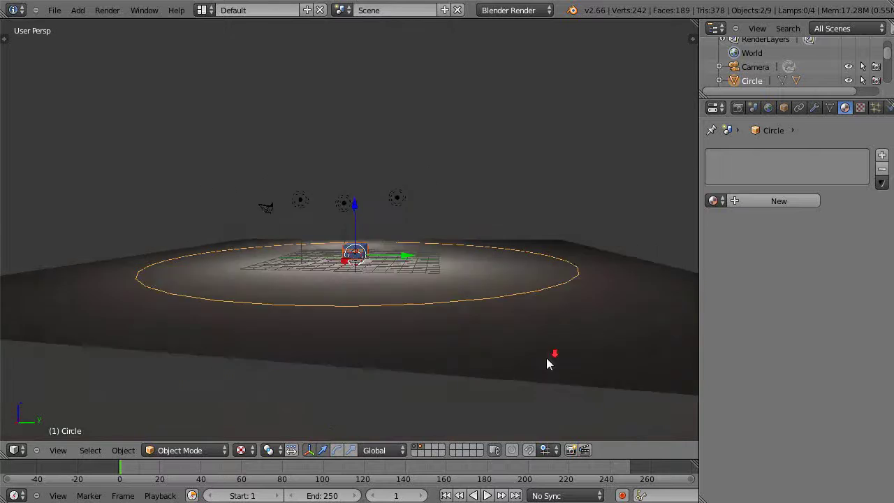
{"action": "right_click", "coordinate": [537, 361]}
Step: Turn on Verts duplication with Rotation in the circle's Object properties
{"action": "right_click", "coordinate": [565, 412]}
{"action": "right_click", "coordinate": [566, 412]}
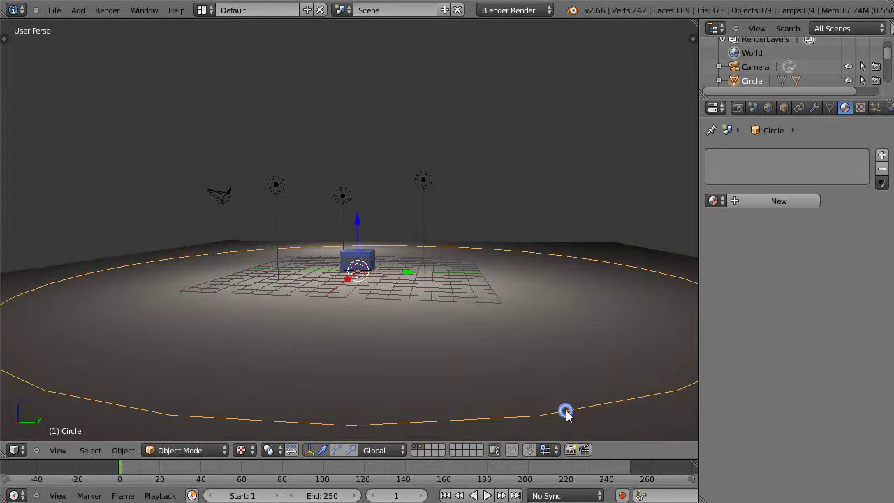
{"action": "left_click", "coordinate": [783, 108]}
{"action": "scroll", "coordinate": [827, 381], "scroll_direction": "down", "scroll_amount": 5}
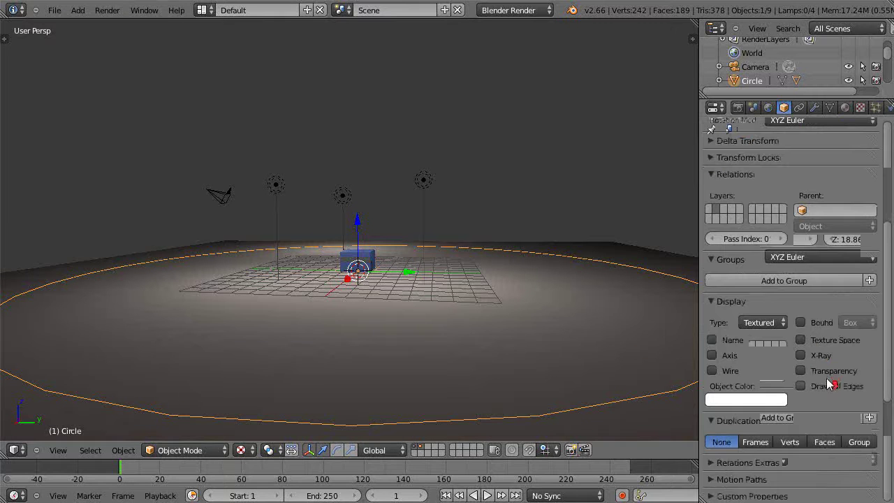
{"action": "left_click", "coordinate": [789, 442]}
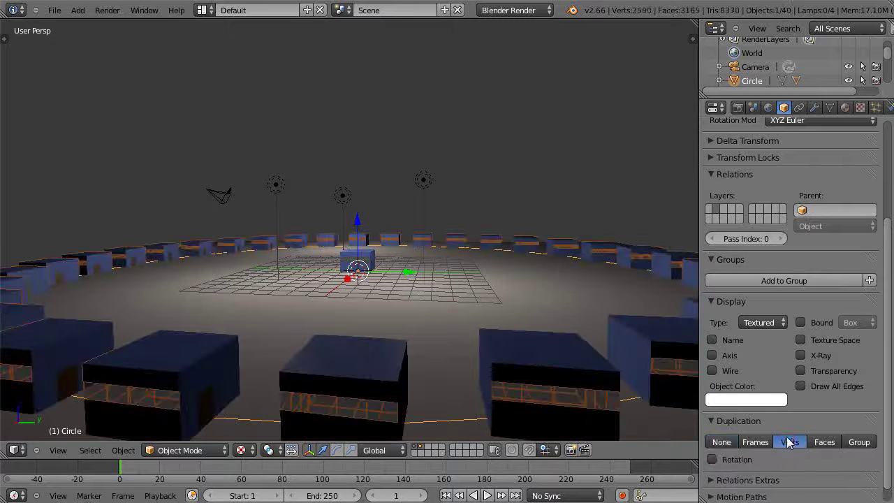
{"action": "scroll", "coordinate": [519, 376], "scroll_direction": "down", "scroll_amount": 4}
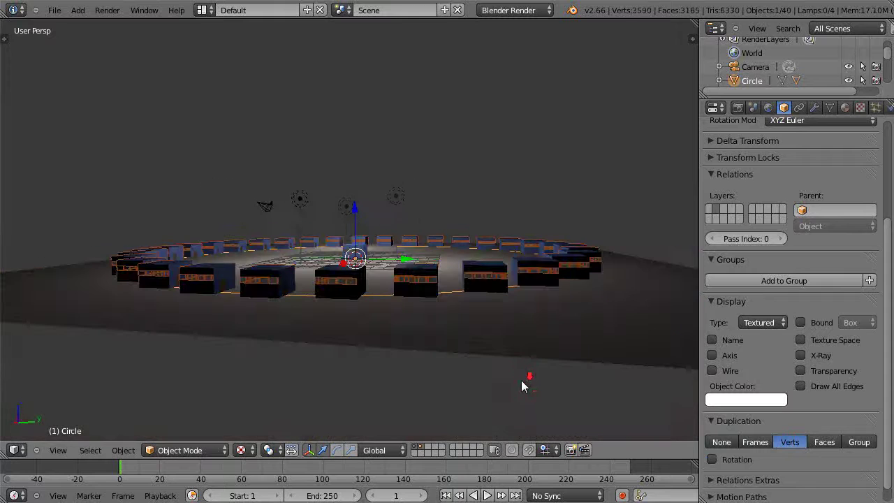
{"action": "mouse_move", "coordinate": [516, 375]}
{"action": "middle_mouse_down"}
{"action": "mouse_move", "coordinate": [518, 402]}
{"action": "mouse_move", "coordinate": [516, 368]}
{"action": "middle_mouse_up"}
{"action": "scroll", "coordinate": [517, 383], "scroll_direction": "up", "scroll_amount": 2}
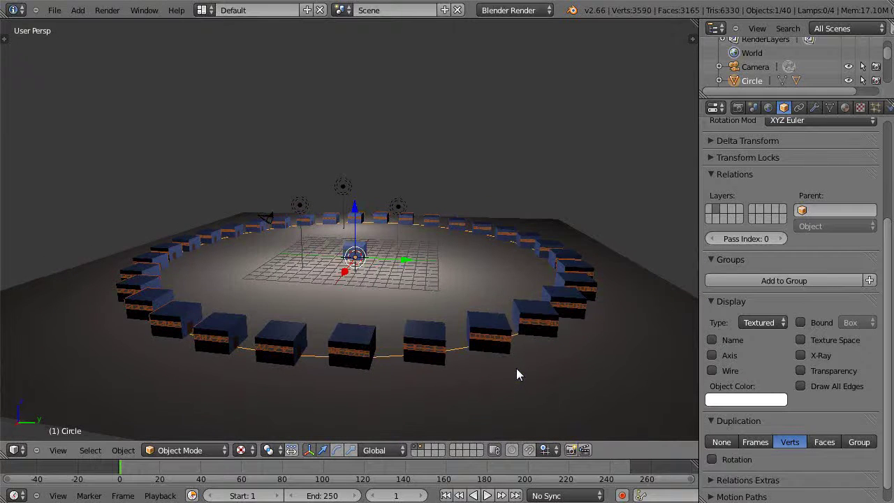
{"action": "left_click", "coordinate": [712, 459]}
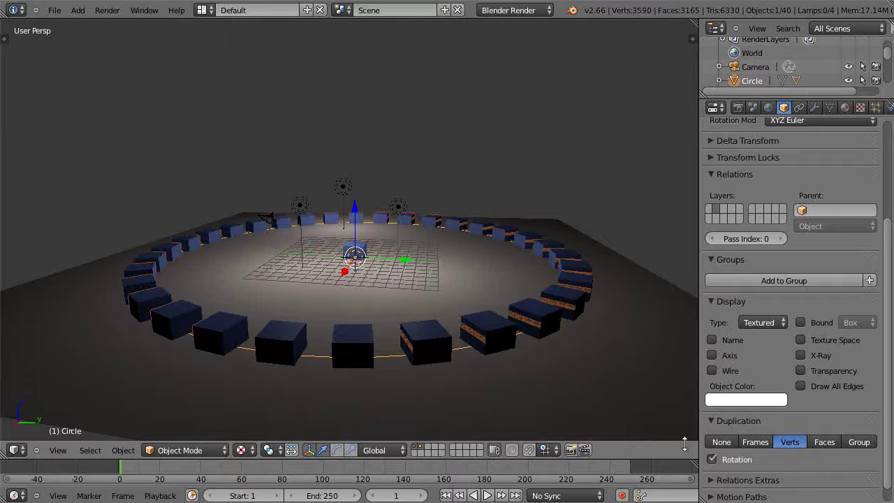
Step: Rotate the centre cube 90° about Z so every ring copy faces outward
{"action": "middle_click_drag", "start_coordinate": [460, 383], "coordinate": [466, 384]}
{"action": "right_click", "coordinate": [352, 249]}
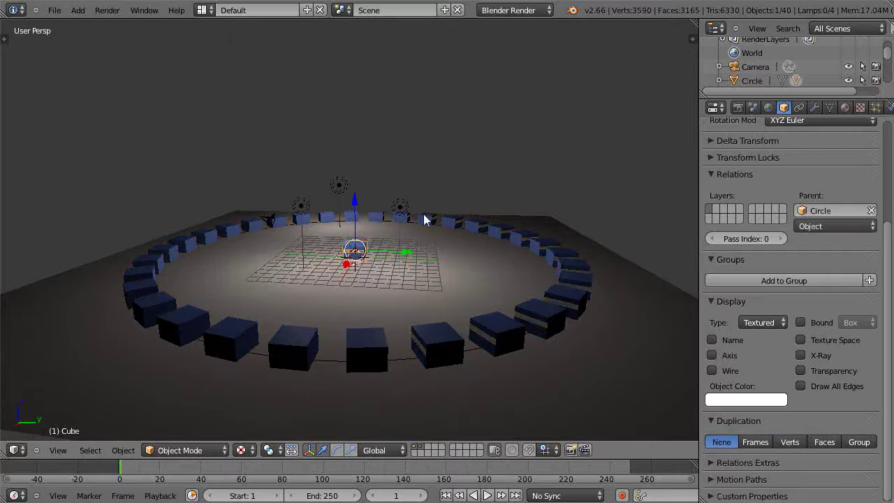
{"action": "type", "text": "r"}
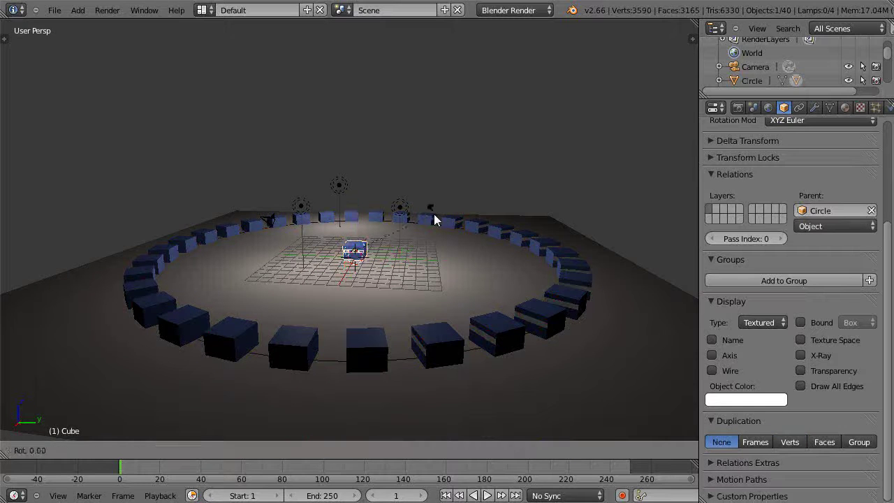
{"action": "type", "text": "z90"}
{"action": "key", "text": "Return"}
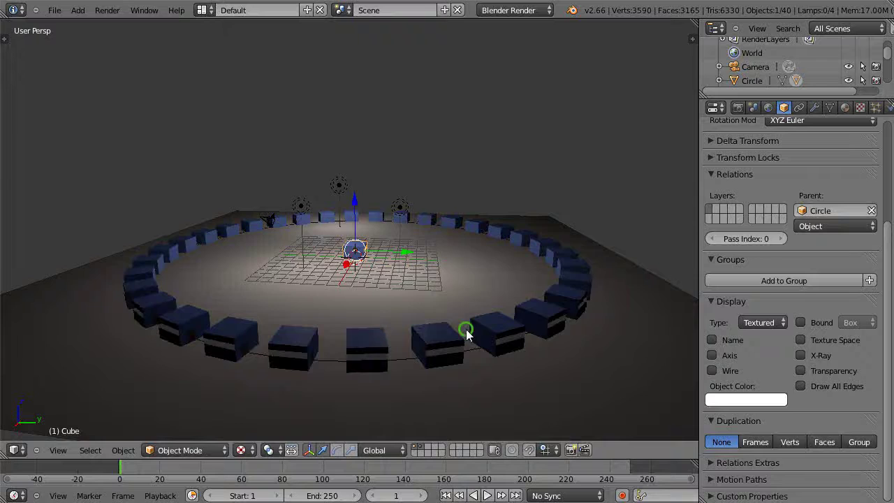
{"action": "middle_click_drag", "start_coordinate": [466, 333], "coordinate": [437, 329]}
{"action": "scroll", "coordinate": [464, 318], "scroll_direction": "up", "scroll_amount": 2}
{"action": "scroll", "coordinate": [464, 319], "scroll_direction": "up", "scroll_amount": 2}
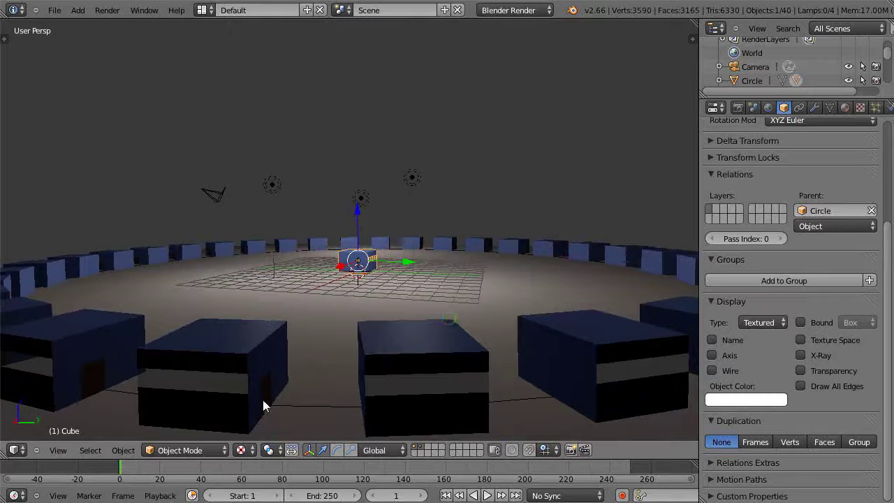
{"action": "scroll", "coordinate": [392, 424], "scroll_direction": "down", "scroll_amount": 5}
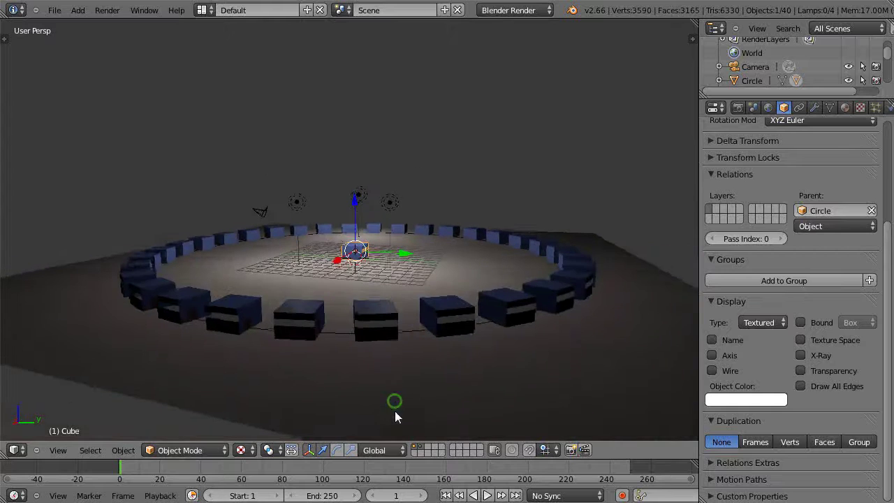
{"action": "middle_click_drag", "start_coordinate": [395, 410], "coordinate": [403, 422]}
{"action": "scroll", "coordinate": [408, 421], "scroll_direction": "up", "scroll_amount": 1}
{"action": "middle_click_drag", "start_coordinate": [405, 371], "coordinate": [409, 363]}
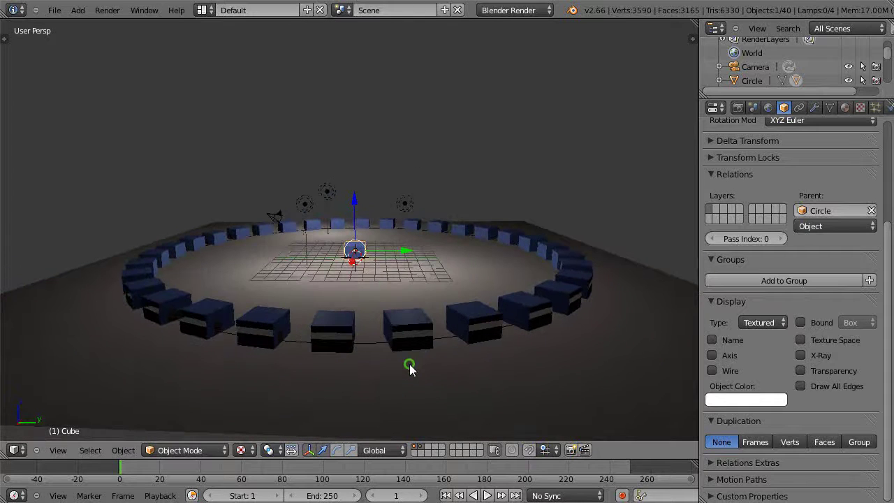
{"action": "scroll", "coordinate": [412, 369], "scroll_direction": "up", "scroll_amount": 1}
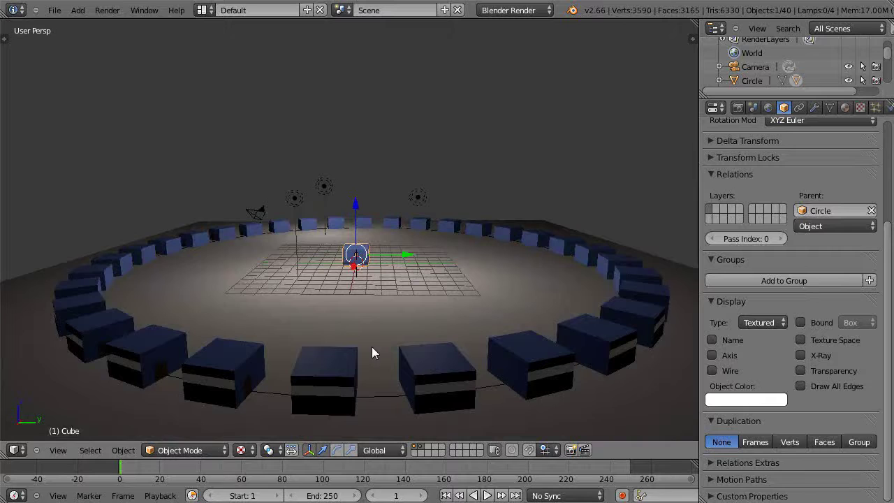
Step: Apply Make Duplicates Real (Ctrl+Shift+A) on the circle to create separate cube objects
{"action": "left_click", "coordinate": [123, 450]}
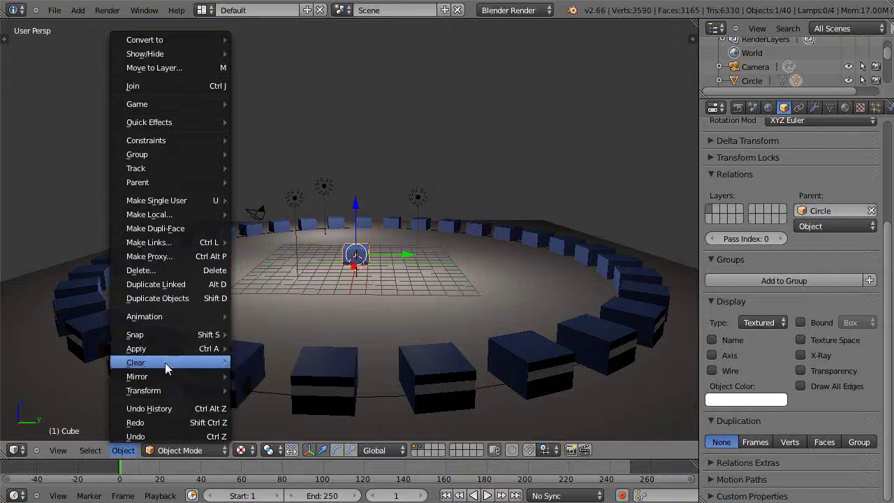
{"action": "mouse_move", "coordinate": [167, 348]}
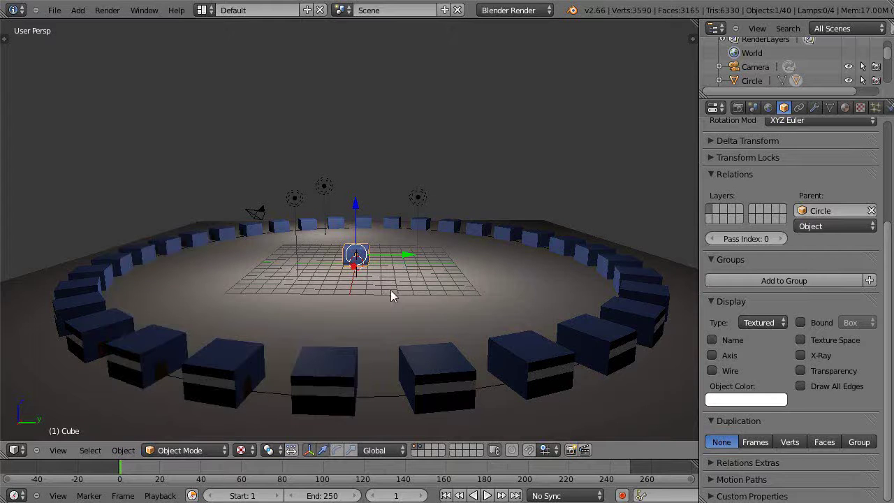
{"action": "right_click", "coordinate": [379, 392]}
{"action": "right_click", "coordinate": [375, 395]}
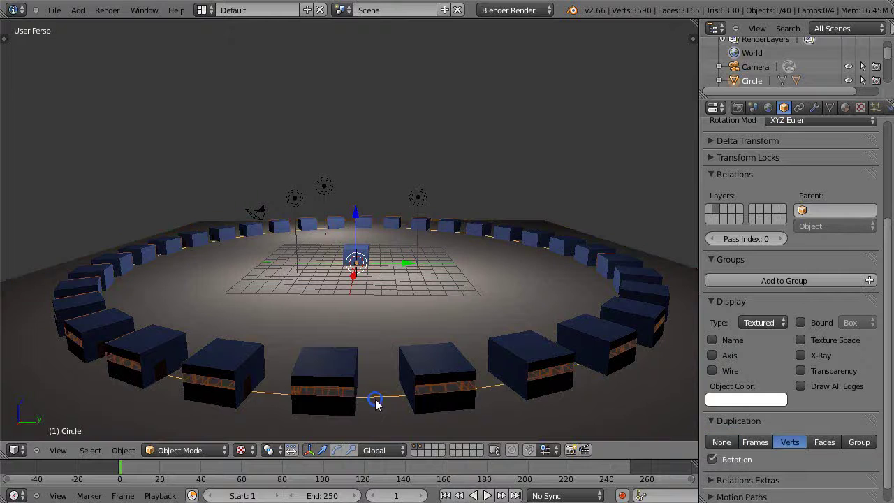
{"action": "key", "text": "ctrl+shift+a"}
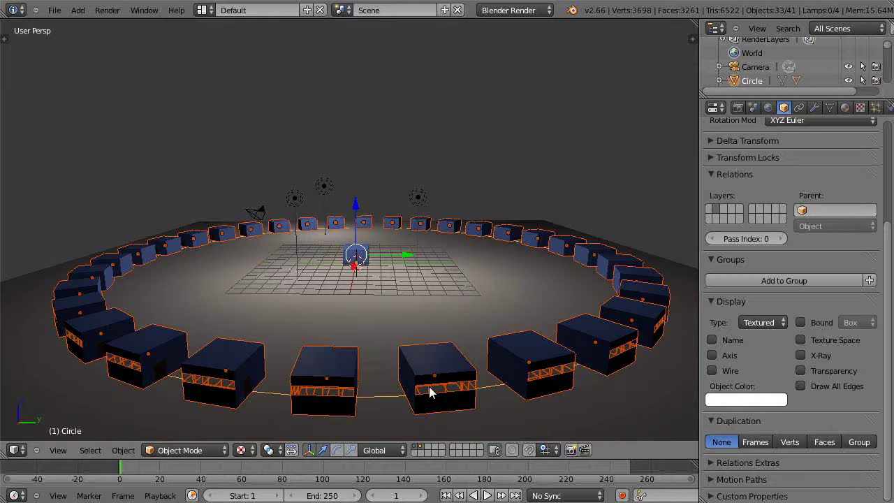
{"action": "scroll", "coordinate": [398, 386], "scroll_direction": "up", "scroll_amount": 3}
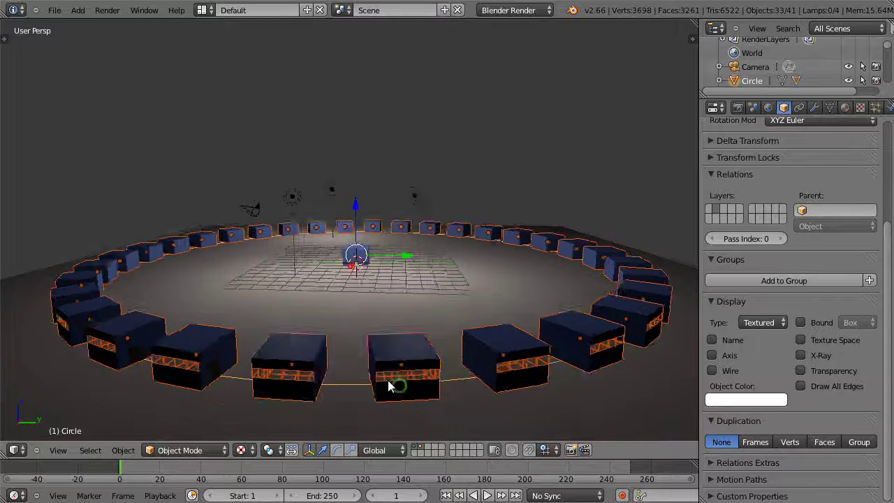
{"action": "scroll", "coordinate": [503, 404], "scroll_direction": "down", "scroll_amount": 6}
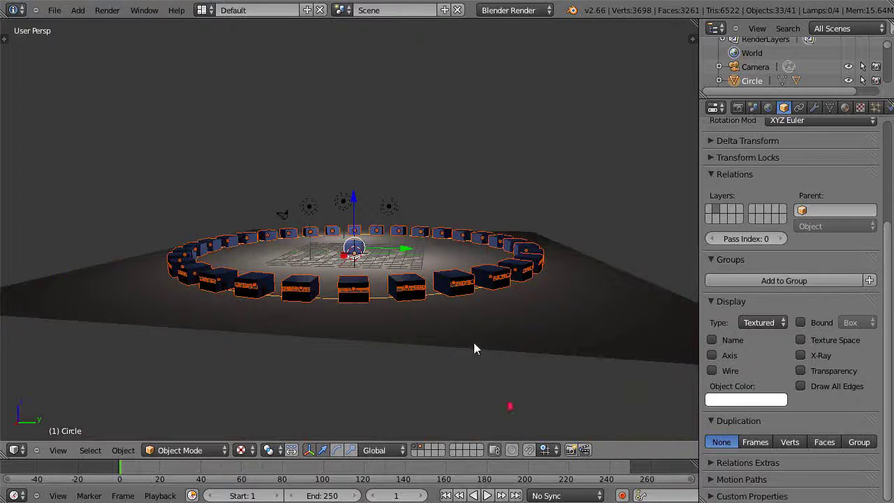
{"action": "right_click", "coordinate": [412, 297]}
{"action": "right_click", "coordinate": [358, 294]}
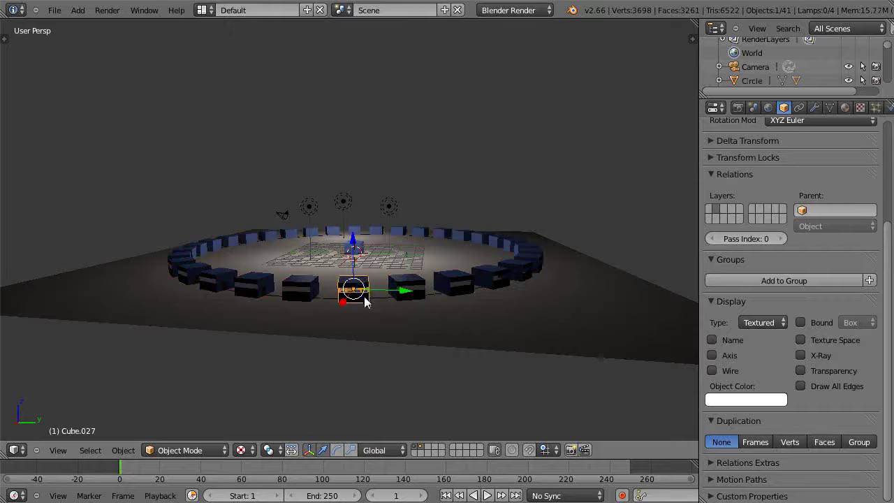
Step: Undo back to having the whole cube ring selected and frame it in view
{"action": "key", "text": "ctrl+z"}
{"action": "key", "text": "ctrl+z"}
{"action": "scroll", "coordinate": [378, 312], "scroll_direction": "up", "scroll_amount": 3}
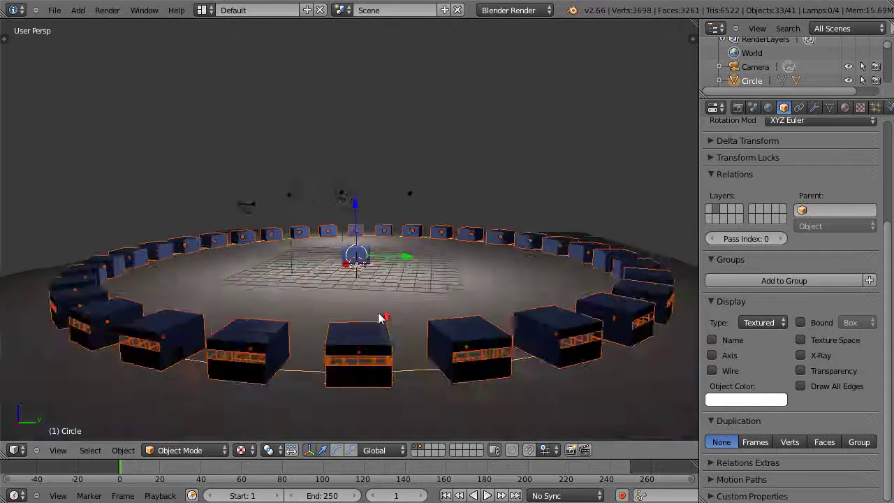
{"action": "scroll", "coordinate": [391, 334], "scroll_direction": "up", "scroll_amount": 2}
{"action": "middle_click_drag", "start_coordinate": [395, 339], "coordinate": [419, 343]}
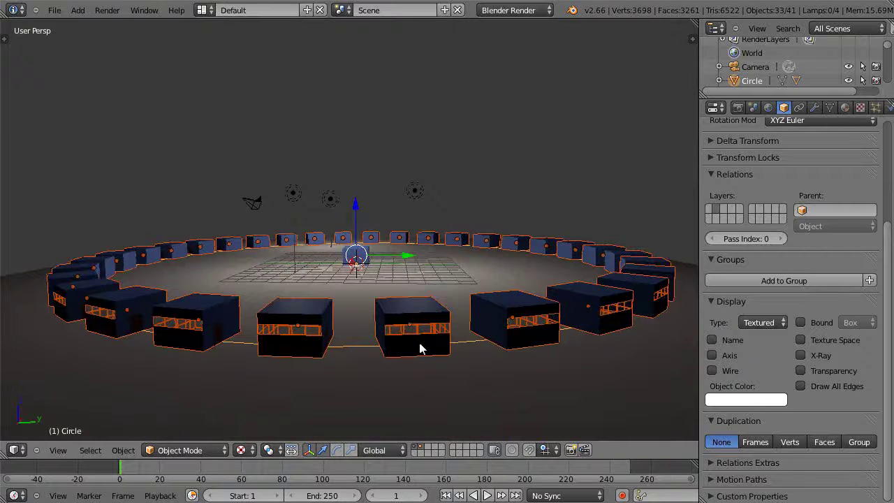
{"action": "scroll", "coordinate": [431, 357], "scroll_direction": "down", "scroll_amount": 3}
{"action": "scroll", "coordinate": [429, 357], "scroll_direction": "up", "scroll_amount": 5}
{"action": "scroll", "coordinate": [429, 357], "scroll_direction": "down", "scroll_amount": 6}
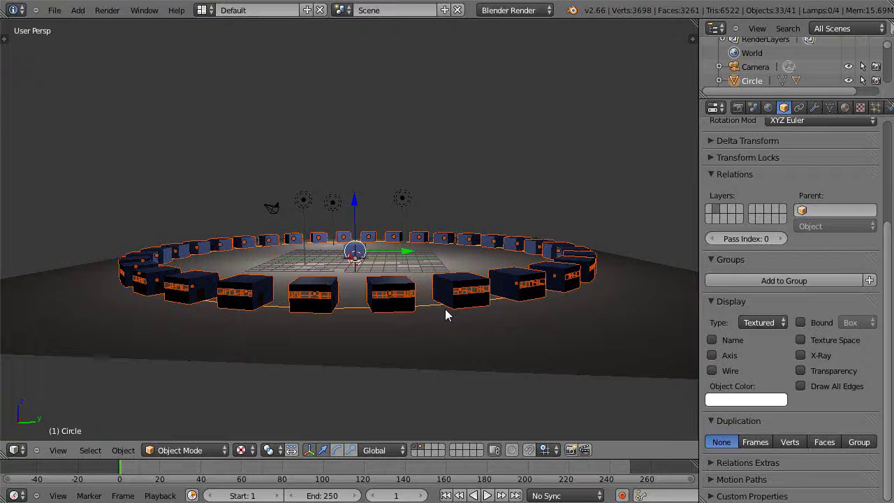
Step: Duplicate the ring and raise the copy 1.3805 along Z as a second tier
{"action": "key", "text": "shift+d"}
{"action": "key", "text": "z"}
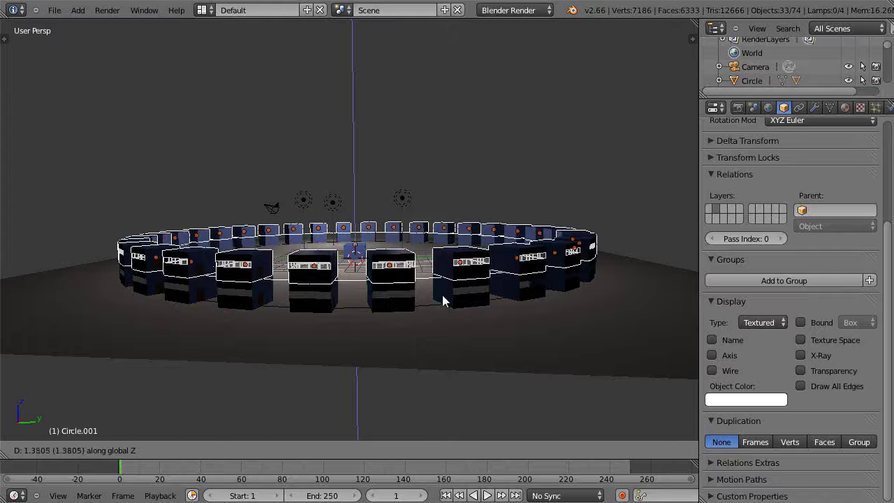
{"action": "left_click", "coordinate": [442, 295]}
{"action": "middle_click_drag", "start_coordinate": [441, 303], "coordinate": [415, 303]}
{"action": "scroll", "coordinate": [430, 303], "scroll_direction": "down", "scroll_amount": 3}
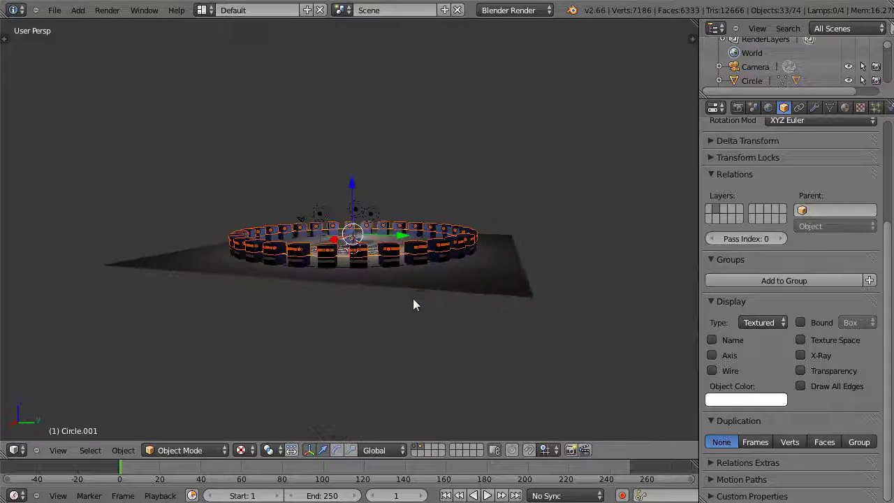
{"action": "scroll", "coordinate": [417, 303], "scroll_direction": "up", "scroll_amount": 4}
{"action": "scroll", "coordinate": [417, 305], "scroll_direction": "up", "scroll_amount": 2}
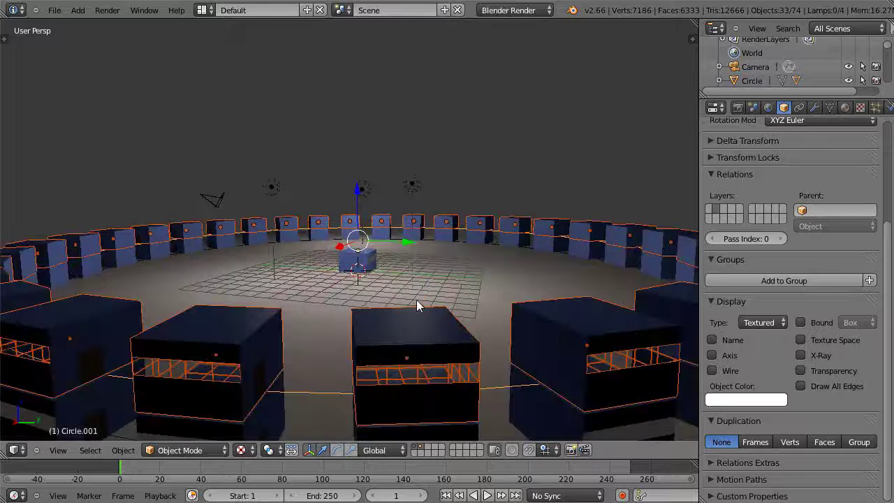
{"action": "scroll", "coordinate": [417, 305], "scroll_direction": "down", "scroll_amount": 5}
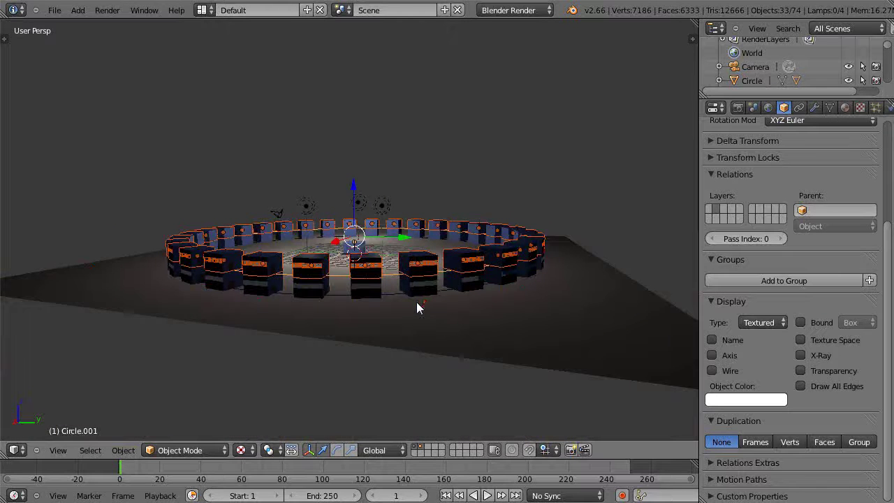
{"action": "scroll", "coordinate": [433, 333], "scroll_direction": "up", "scroll_amount": 5}
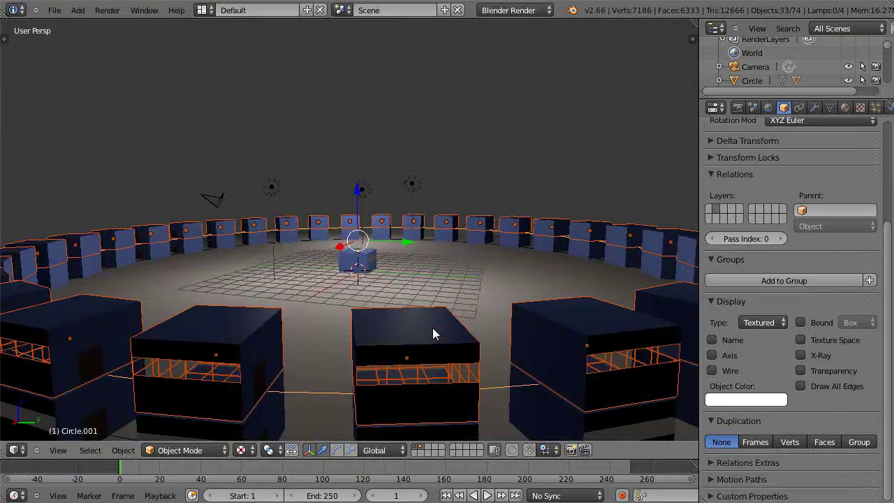
{"action": "scroll", "coordinate": [435, 330], "scroll_direction": "down", "scroll_amount": 2}
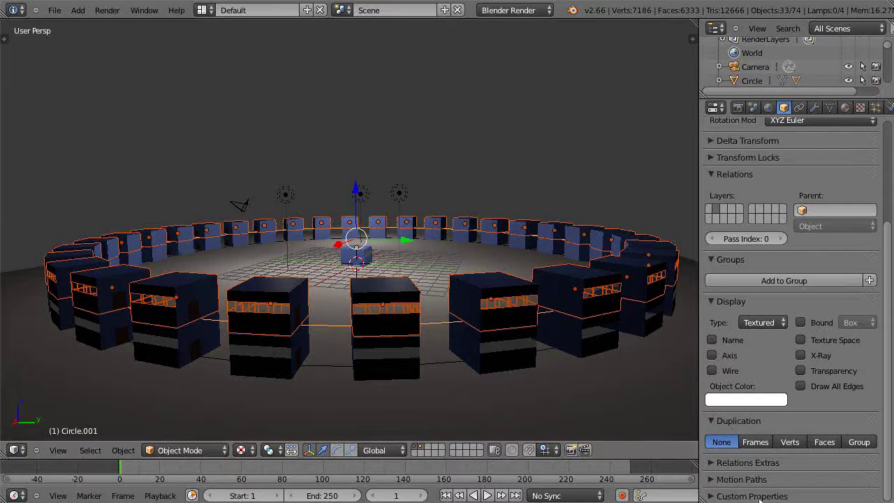